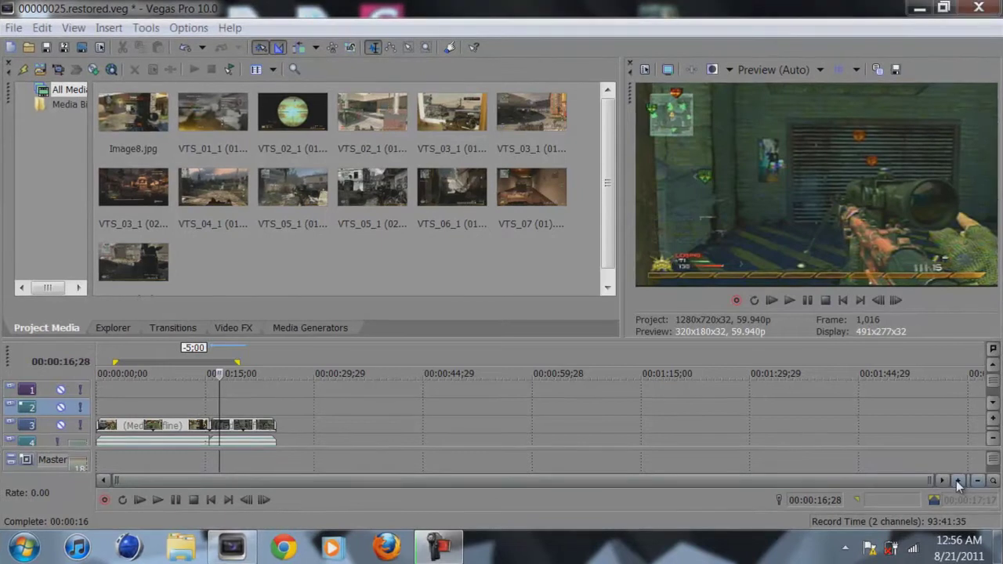
# Zoom the timeline to roughly the first 30 seconds and enlarge tracks until thumbnails show.
pyautogui.click(956, 481)
pyautogui.click(958, 480)
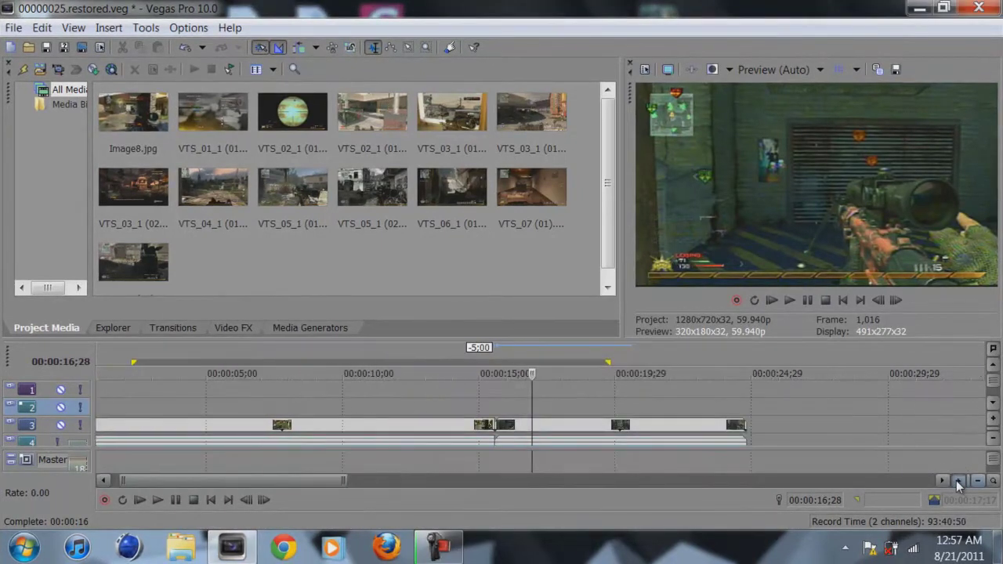
pyautogui.click(993, 421)
pyautogui.click(992, 421)
pyautogui.click(993, 421)
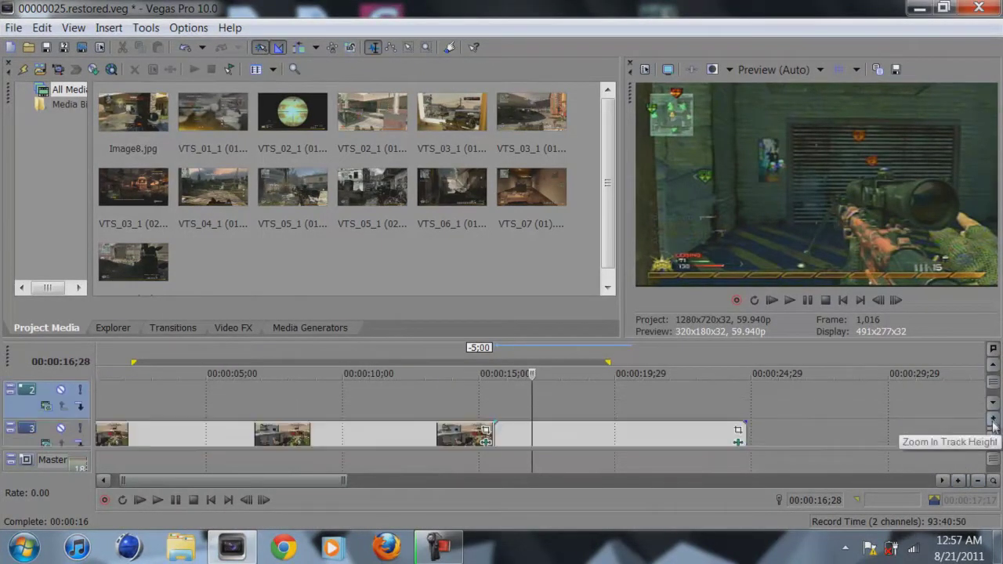
# Bring tracks 3 and 4 into view and select the two clips around the cut on track 3.
pyautogui.click(994, 402)
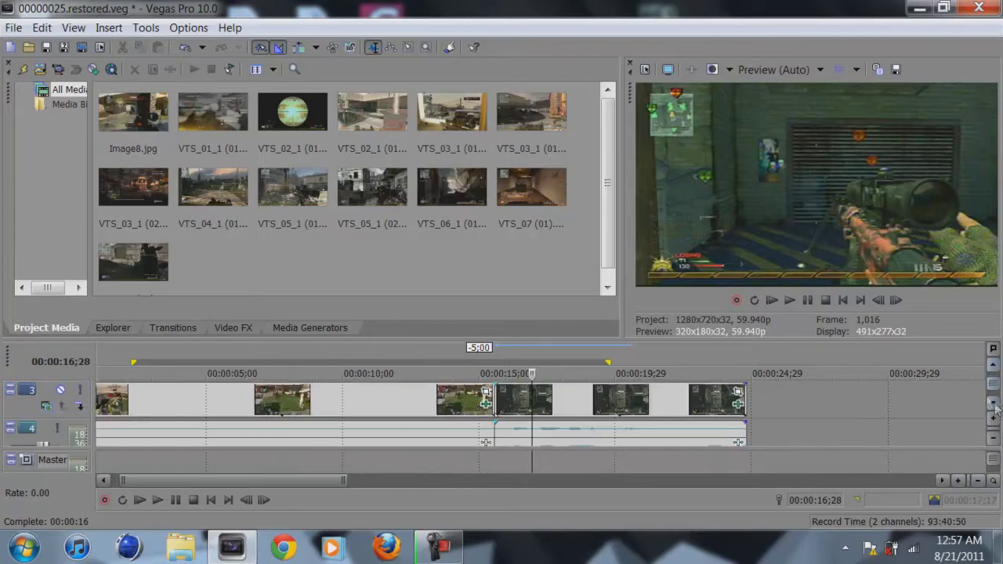
pyautogui.click(460, 399)
pyautogui.click(530, 413)
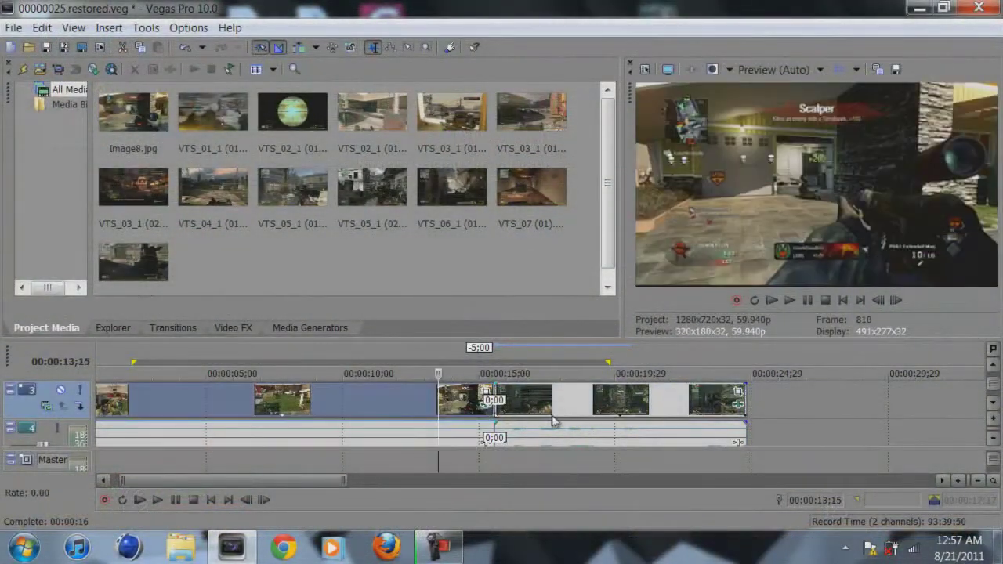
# Park the playhead on frame 933 at 00:00:15;16, just before the cut on track 3.
pyautogui.click(553, 421)
pyautogui.click(413, 411)
pyautogui.click(565, 427)
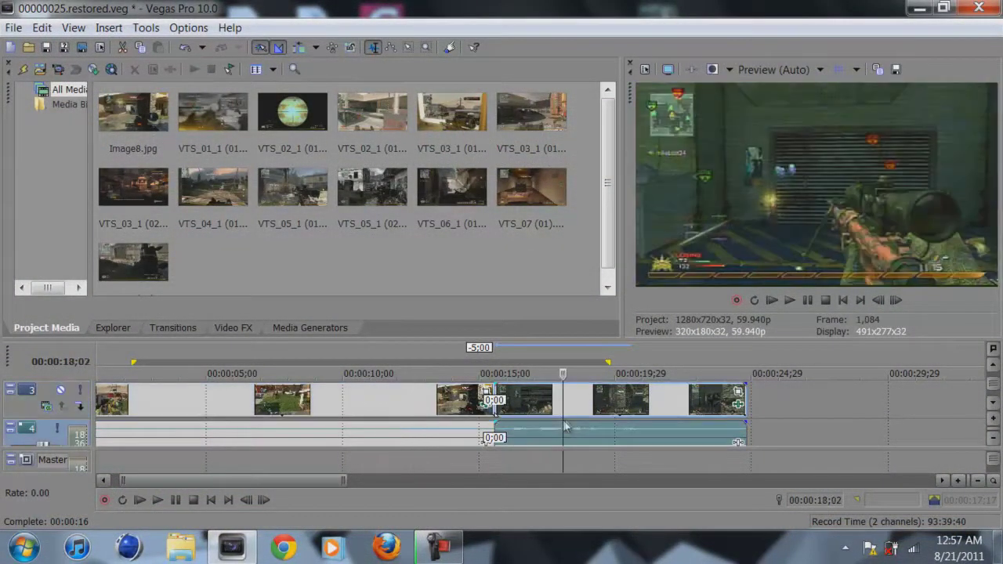
pyautogui.click(995, 367)
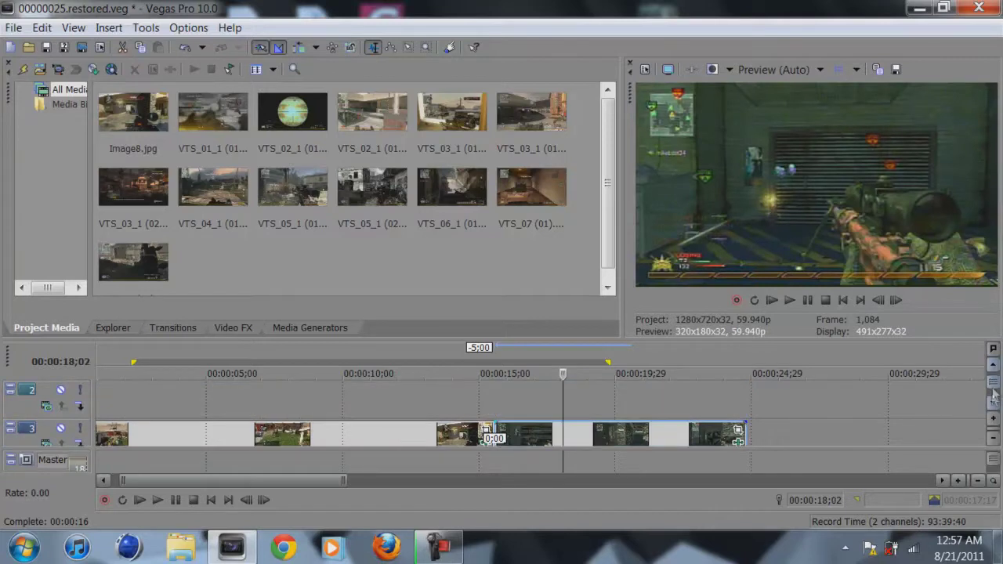
pyautogui.click(494, 394)
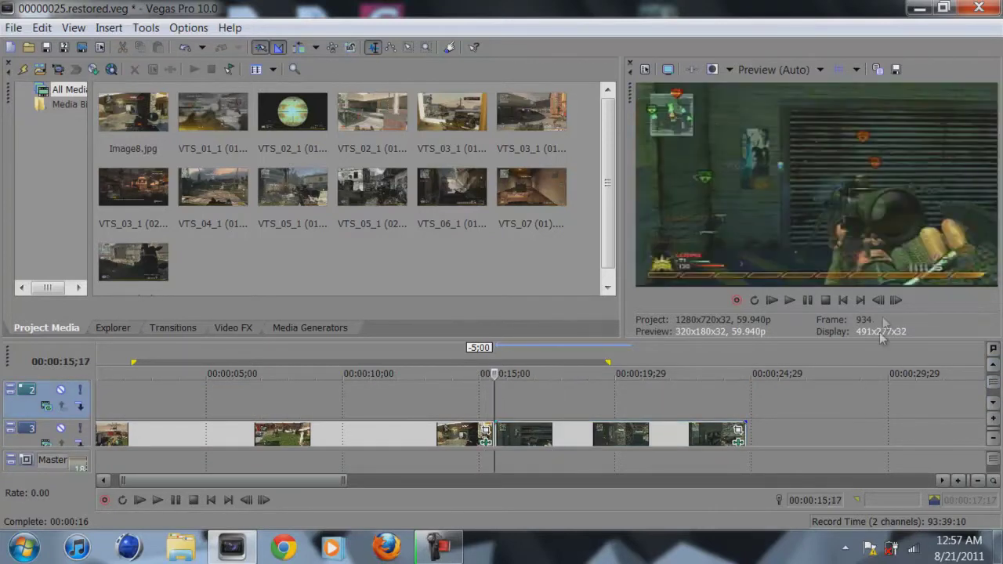
pyautogui.click(878, 300)
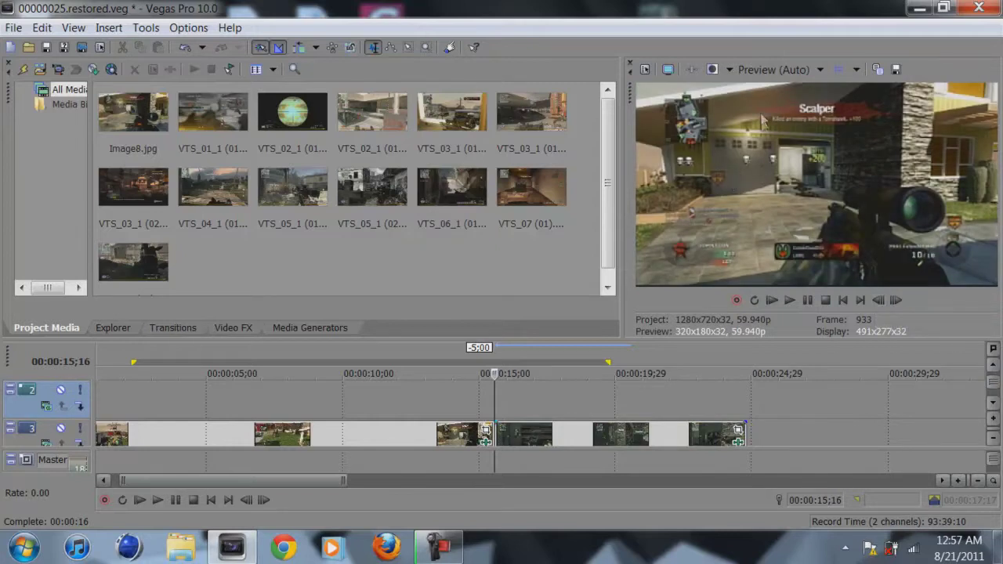
# Set the preview quality to Best (Full).
pyautogui.click(809, 70)
pyautogui.moveTo(776, 144)
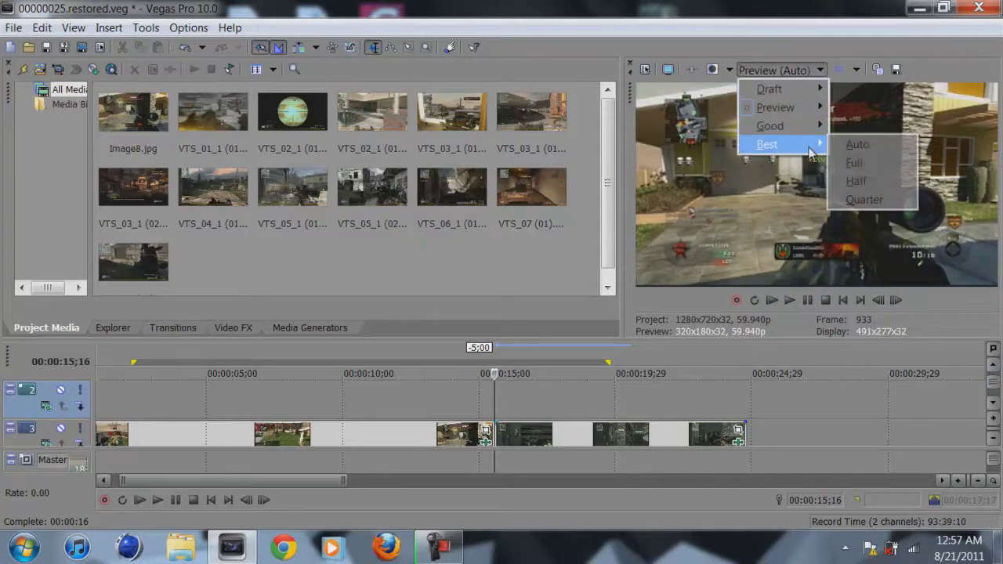
pyautogui.click(851, 164)
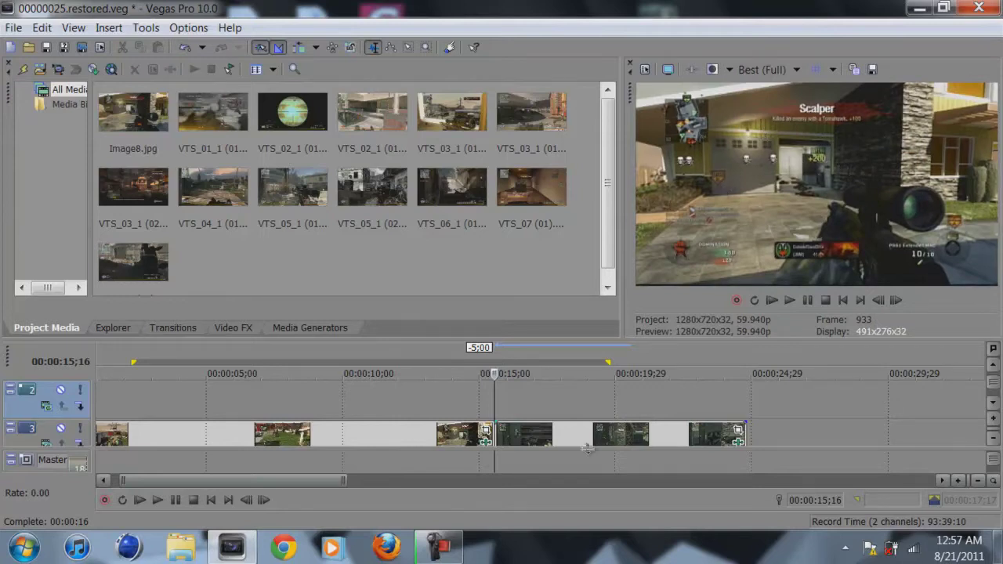
# Shift the later track 3 clips about 3 seconds right and save frame 933 as Image9.jpg.
pyautogui.moveTo(572, 437); pyautogui.dragTo(667, 436)
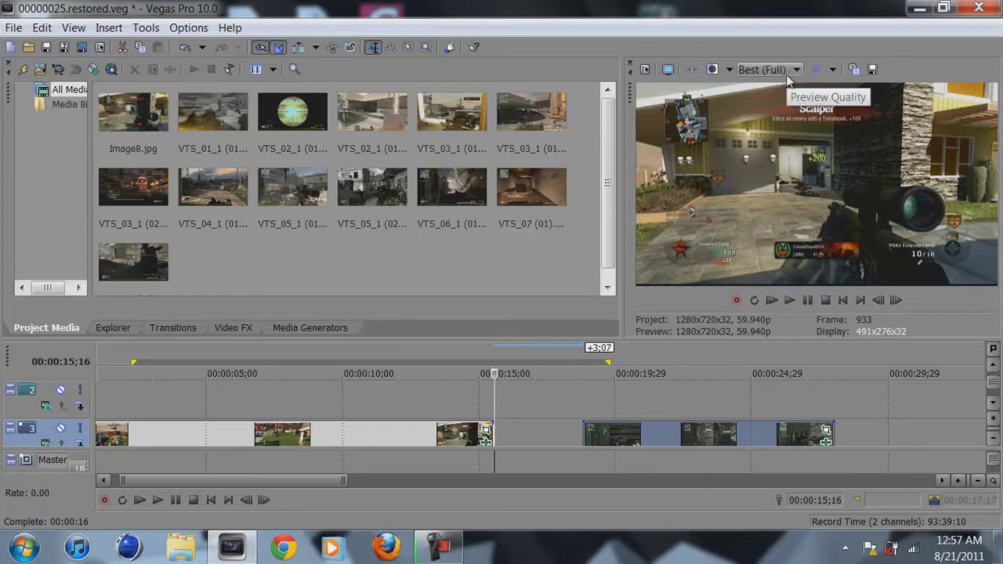
pyautogui.click(873, 70)
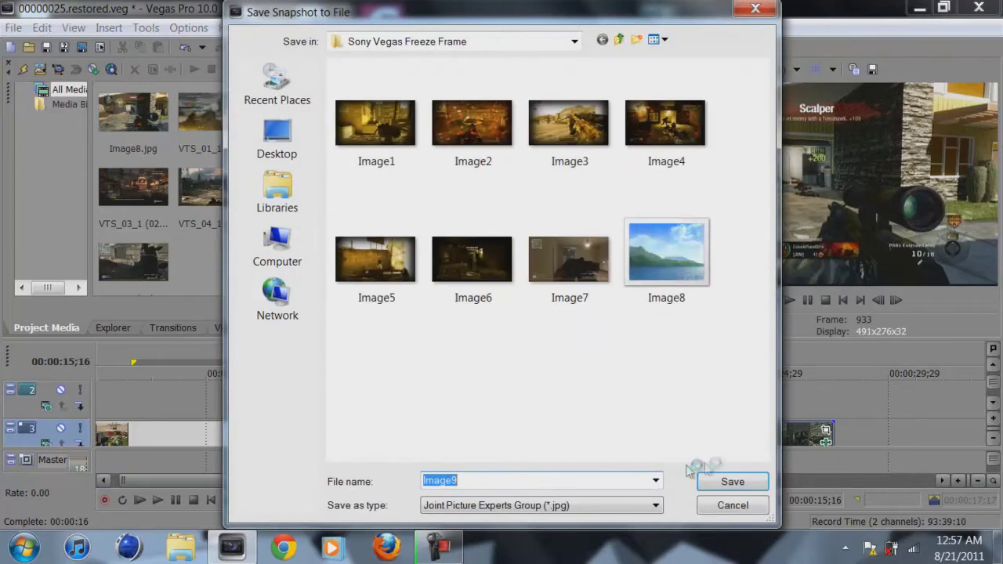
pyautogui.click(732, 482)
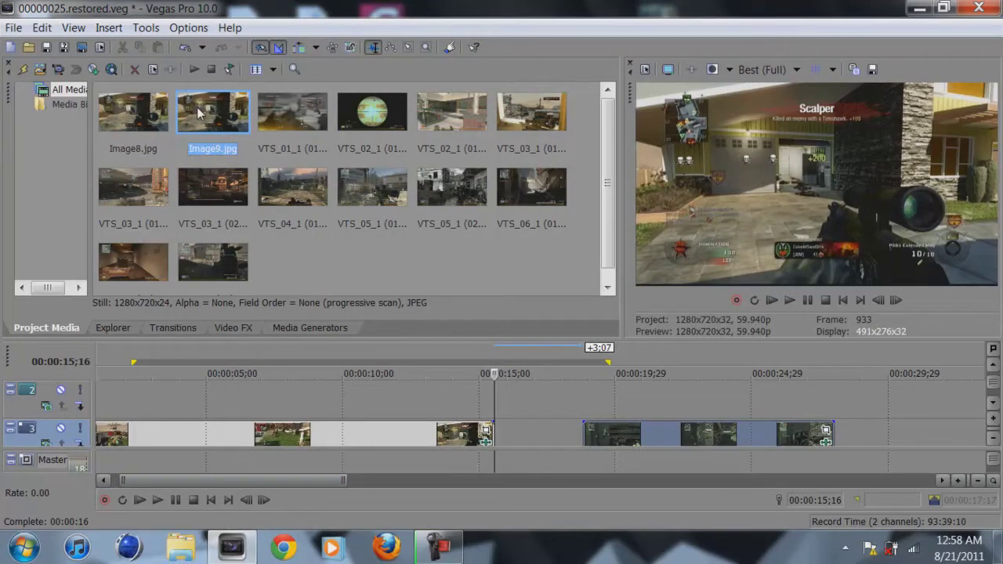
# Place Image9.jpg on track 2 at the playhead and open its Event Pan/Crop window.
pyautogui.moveTo(512, 402); pyautogui.dragTo(503, 408)
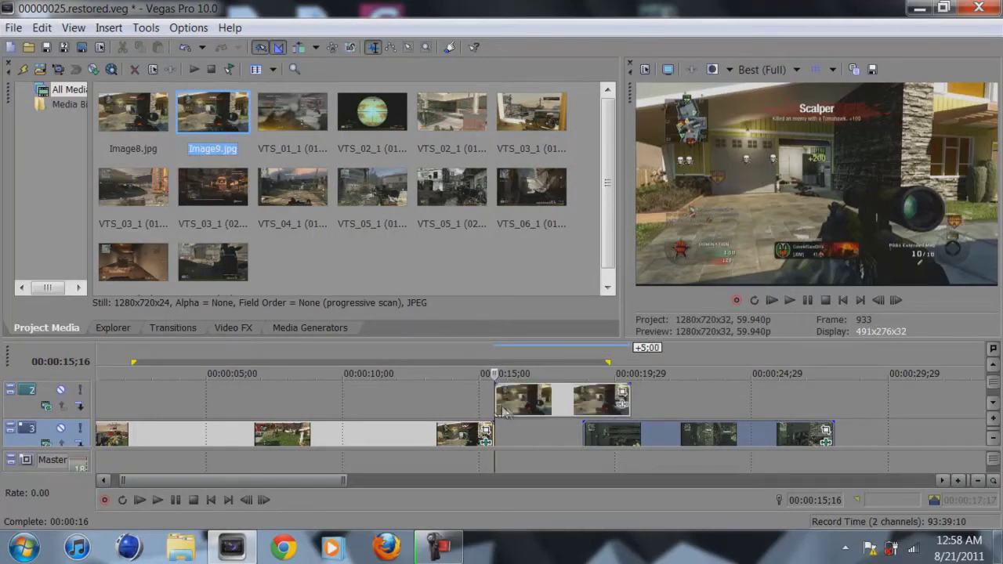
pyautogui.click(553, 401)
pyautogui.click(546, 403)
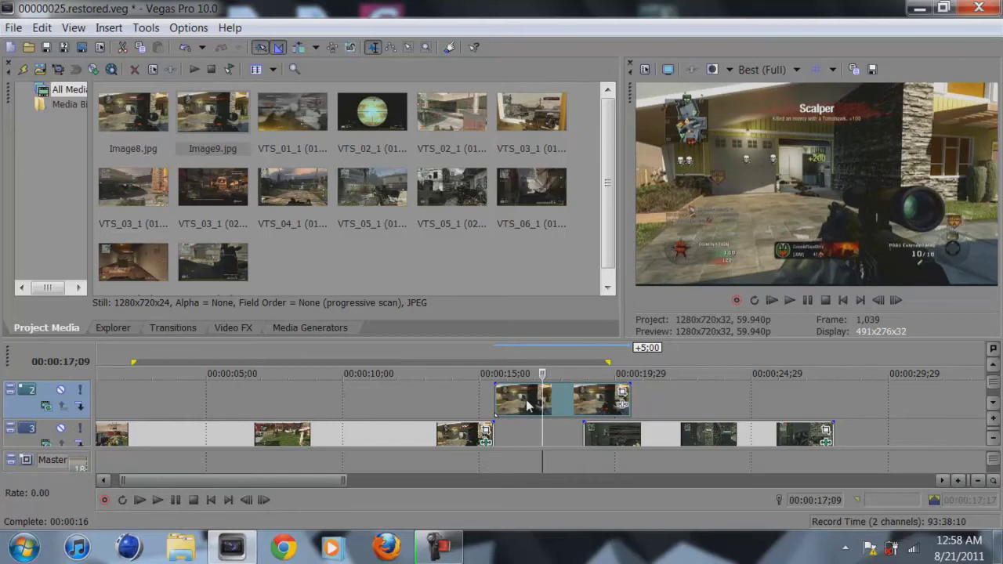
pyautogui.click(525, 403)
pyautogui.click(622, 392)
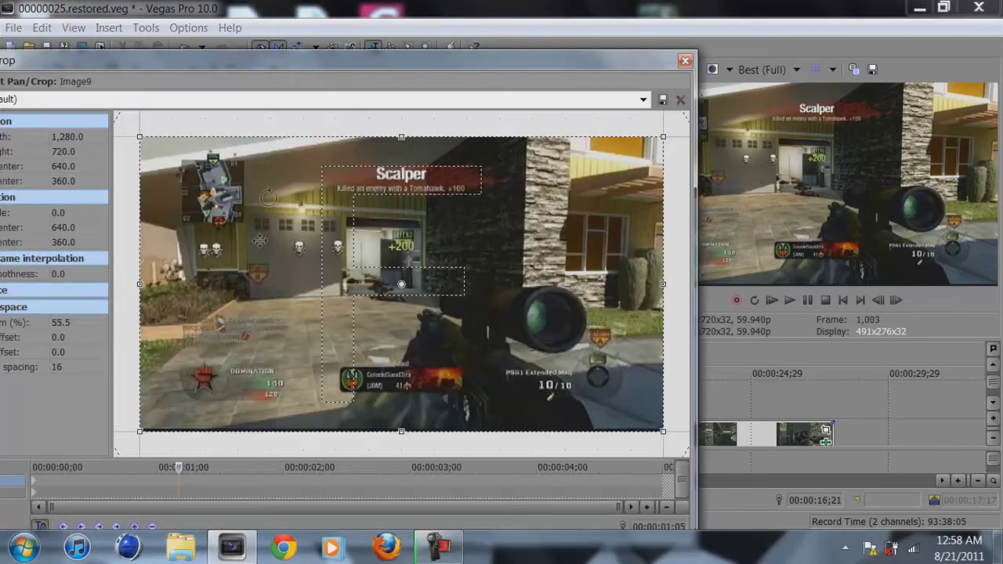
pyautogui.moveTo(329, 69); pyautogui.dragTo(478, 28)
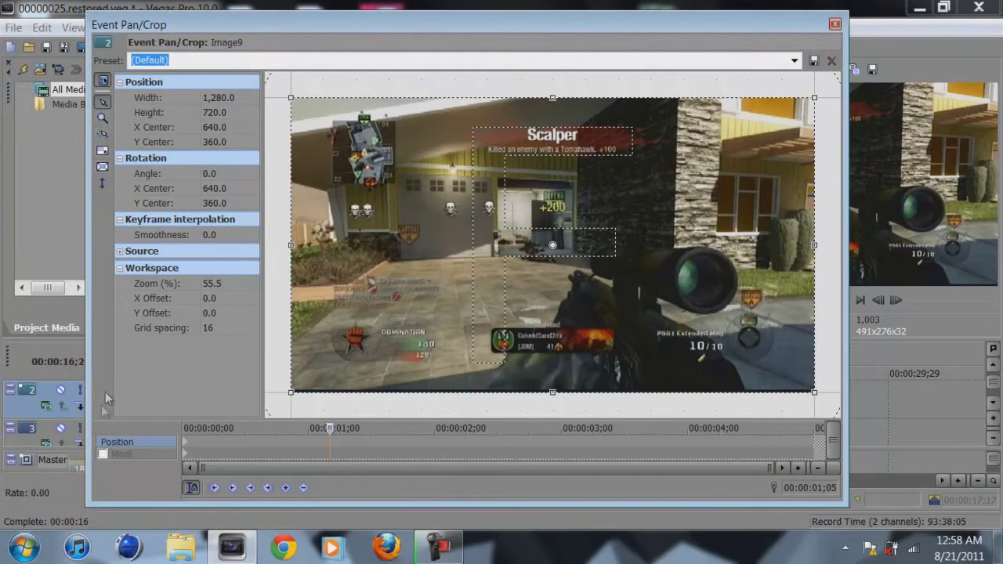
# Enable masking on the Image9 still at the start of the mask timeline, ready for anchor points.
pyautogui.click(102, 454)
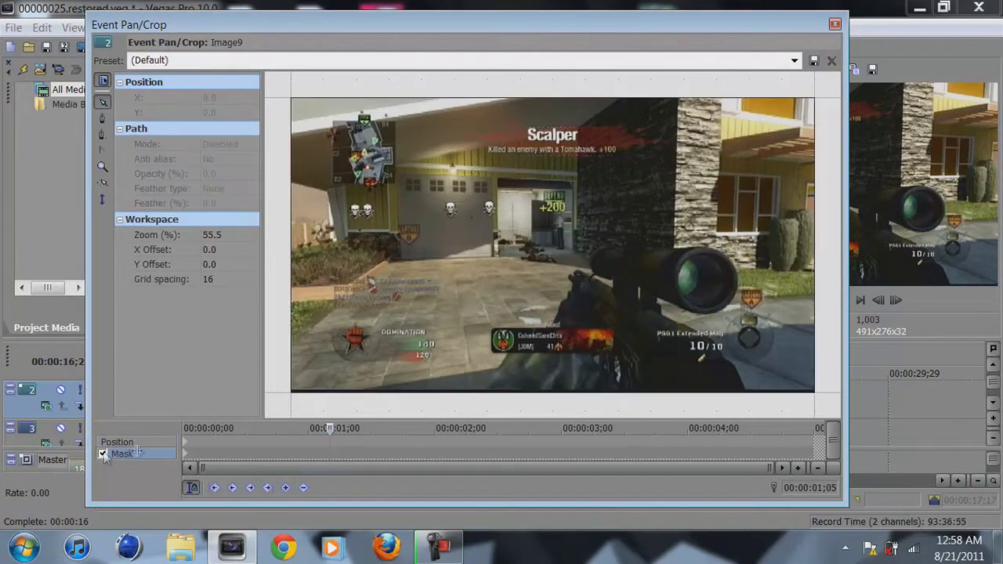
pyautogui.click(187, 454)
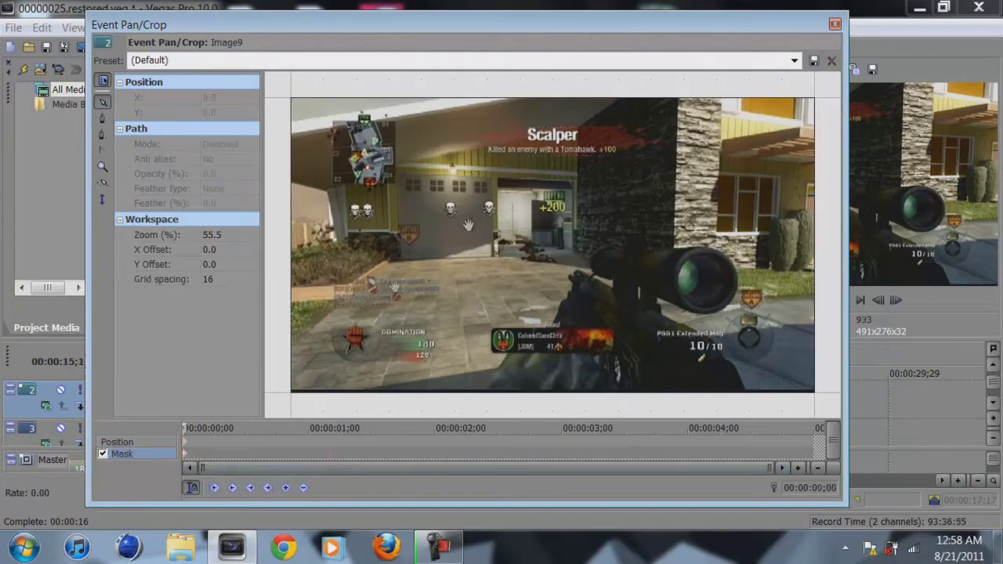
pyautogui.click(103, 120)
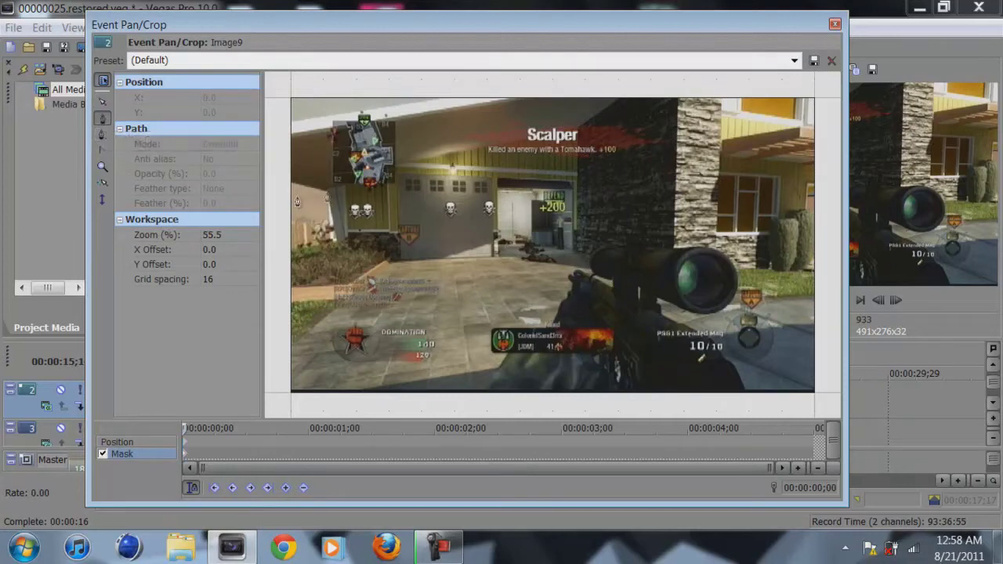
# Draw a closed mask path around the garage door's corners and edge.
pyautogui.click(398, 181)
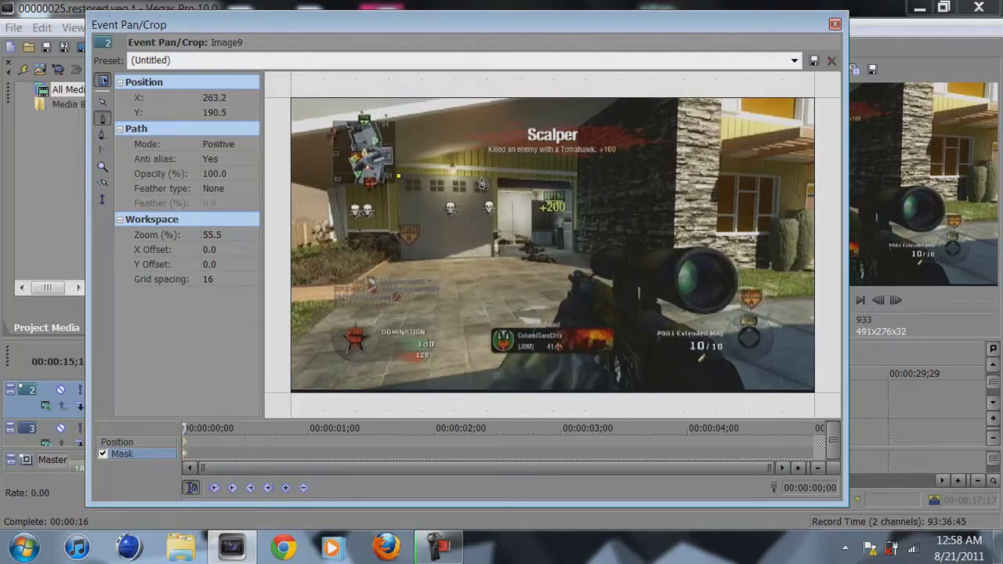
pyautogui.click(490, 183)
pyautogui.hotkey('ctrl', 'z')
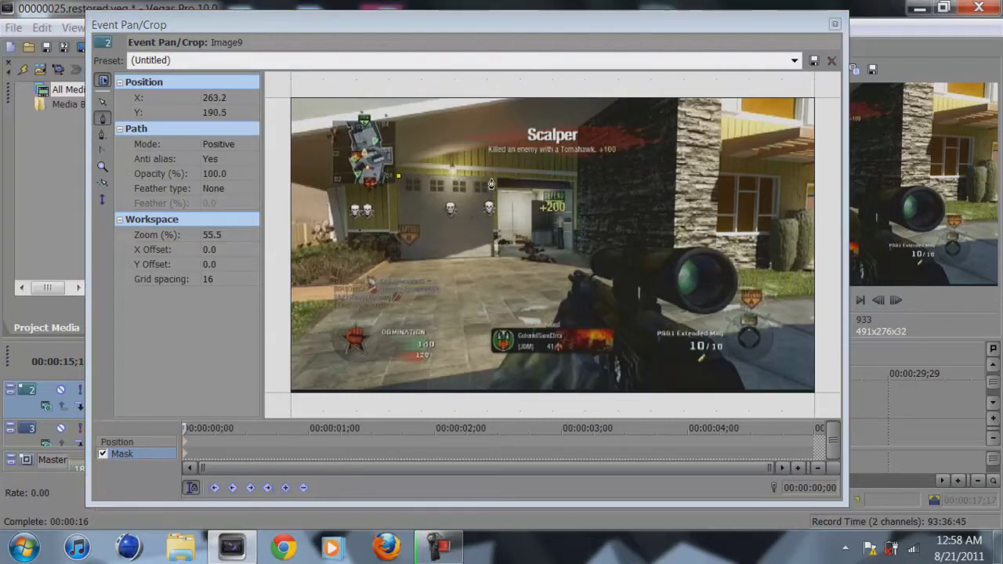
pyautogui.click(491, 181)
pyautogui.click(492, 257)
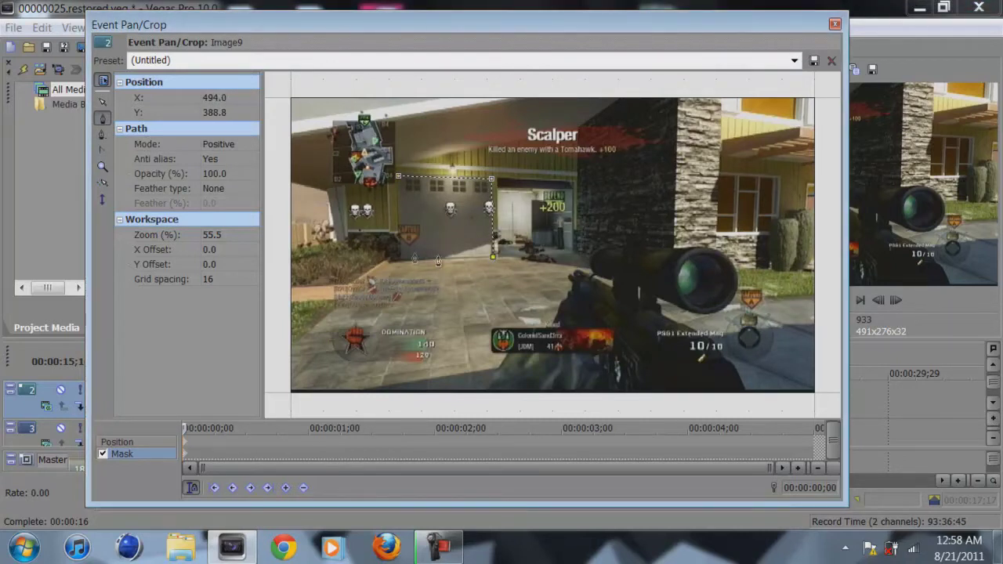
pyautogui.click(398, 178)
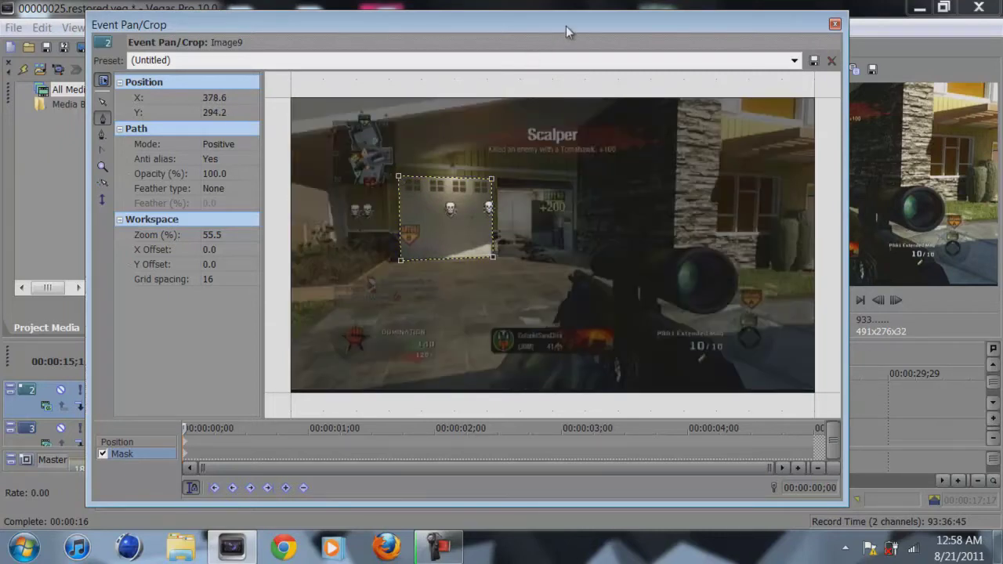
pyautogui.moveTo(565, 26); pyautogui.dragTo(78, 160)
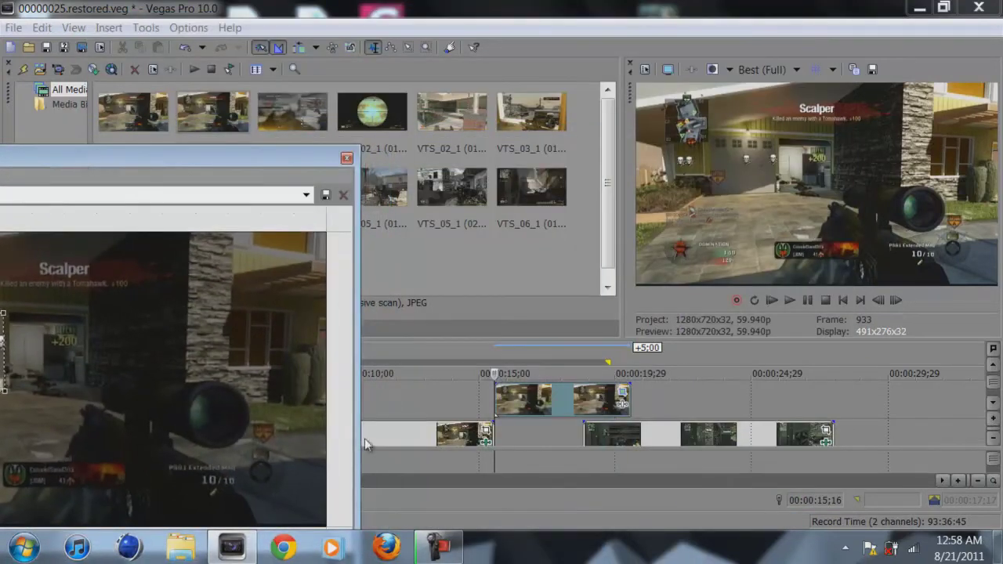
# Set the garage-door mask to Negative at cursor 0 with feather None, then close Pan/Crop.
pyautogui.click(523, 423)
pyautogui.moveTo(298, 152); pyautogui.dragTo(715, 32)
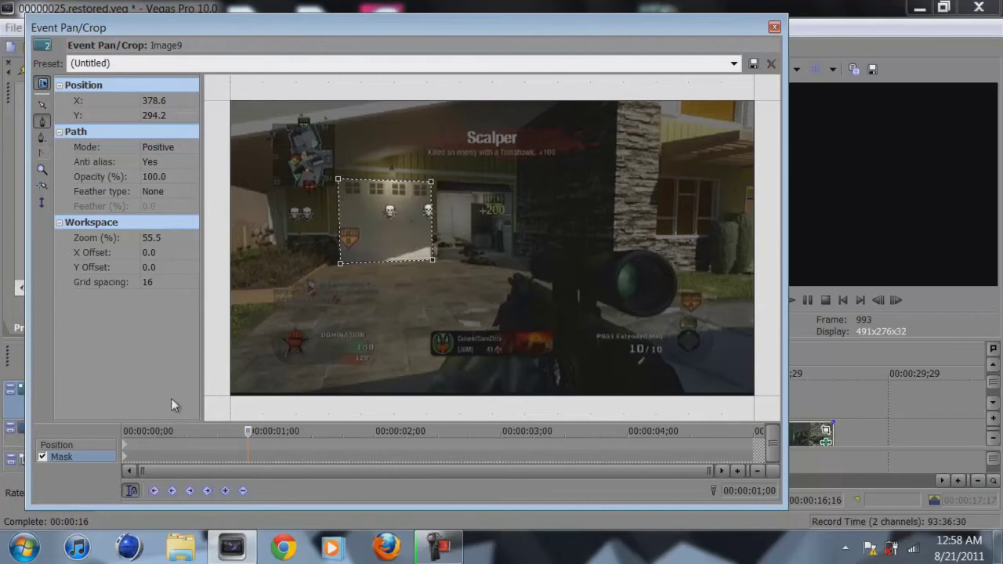
pyautogui.click(127, 458)
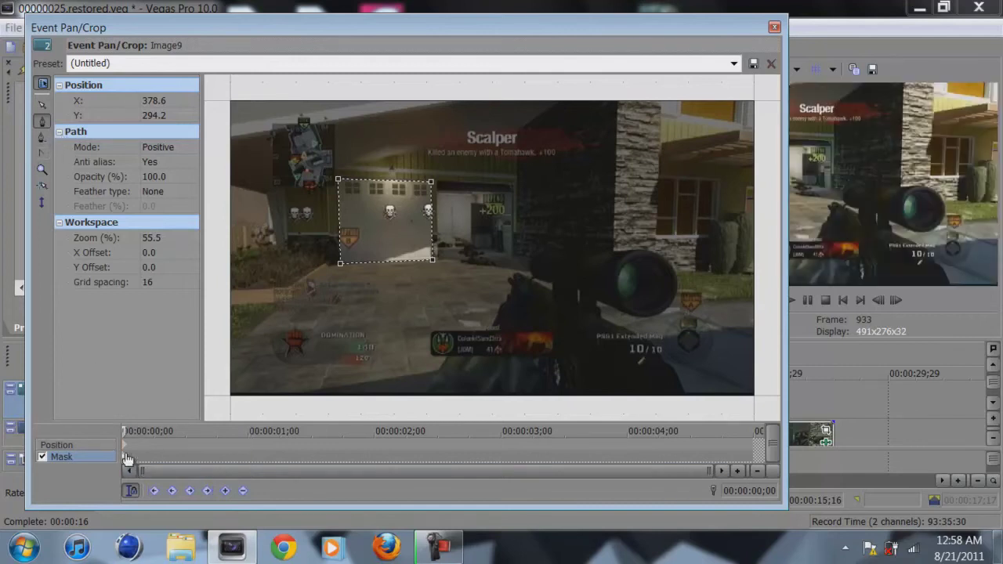
pyautogui.click(158, 148)
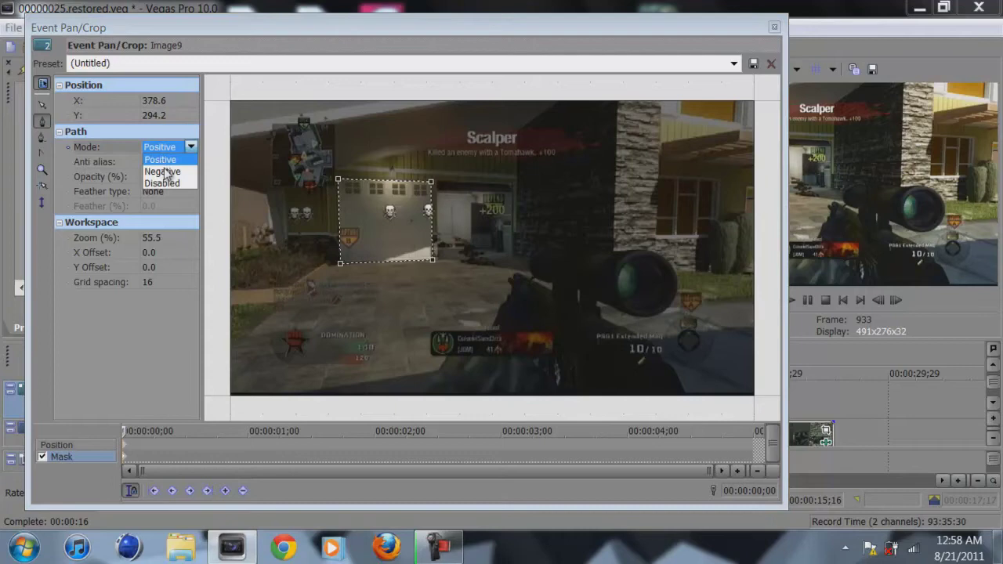
pyautogui.click(164, 171)
pyautogui.click(161, 192)
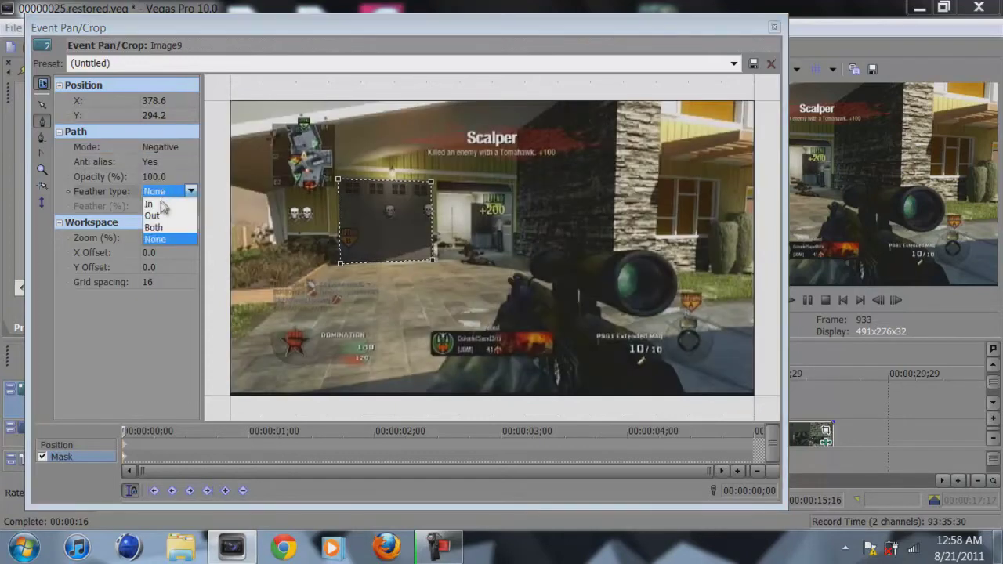
pyautogui.moveTo(380, 30); pyautogui.dragTo(360, 41)
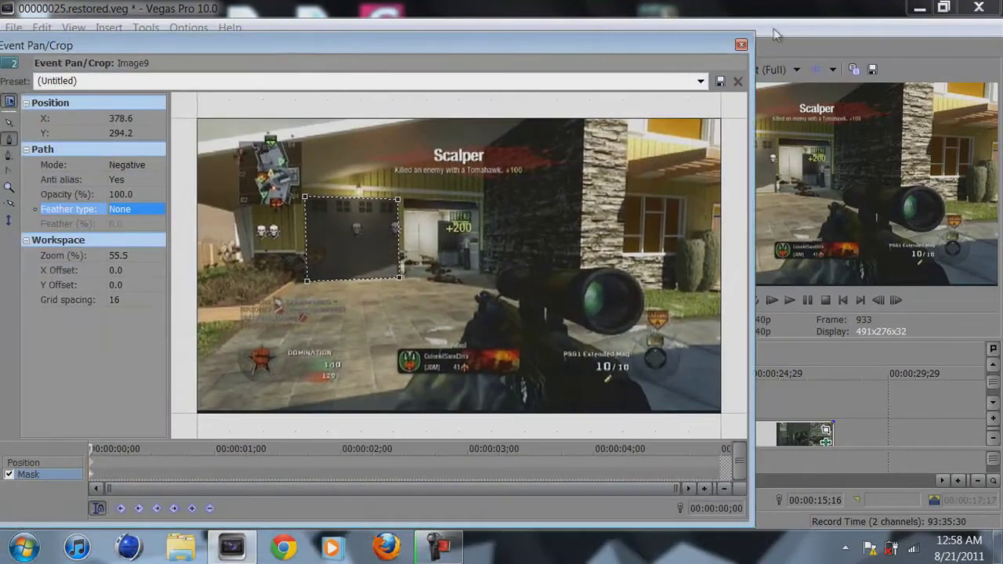
pyautogui.click(741, 45)
# Slide the track 3 clip left, preview from the still, then move the later clips back to about 00:00:17.
pyautogui.click(541, 403)
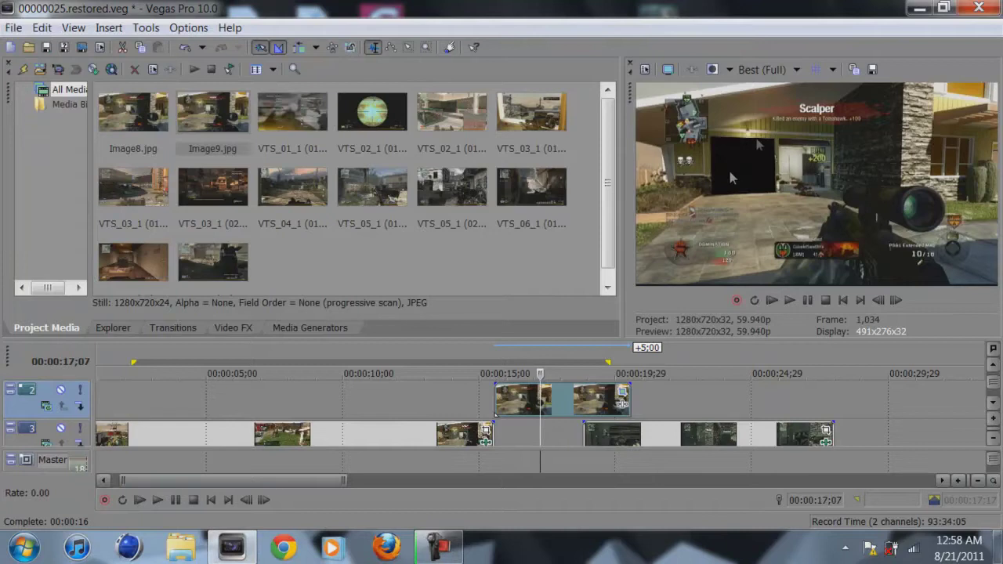
pyautogui.moveTo(627, 441); pyautogui.dragTo(557, 443)
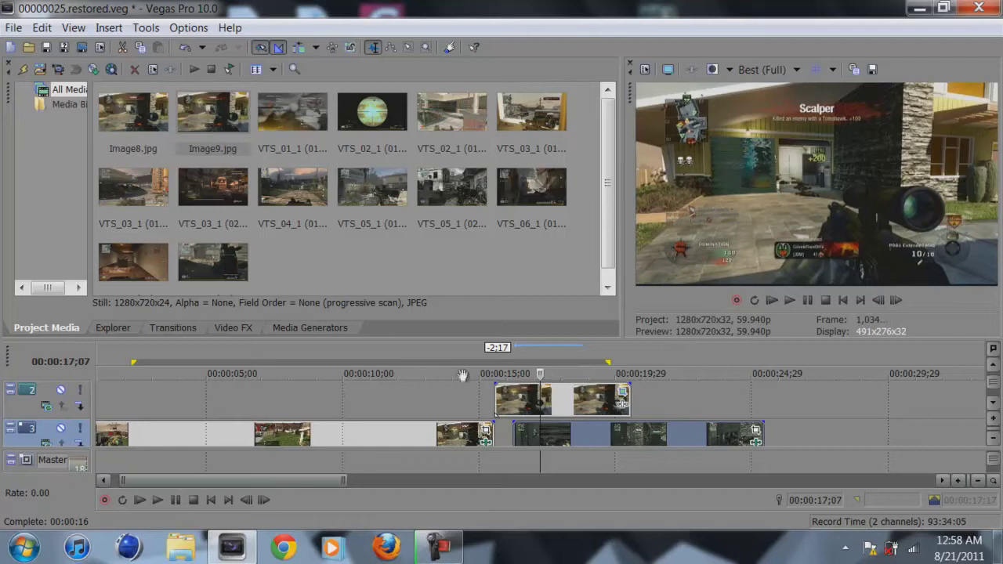
pyautogui.click(506, 399)
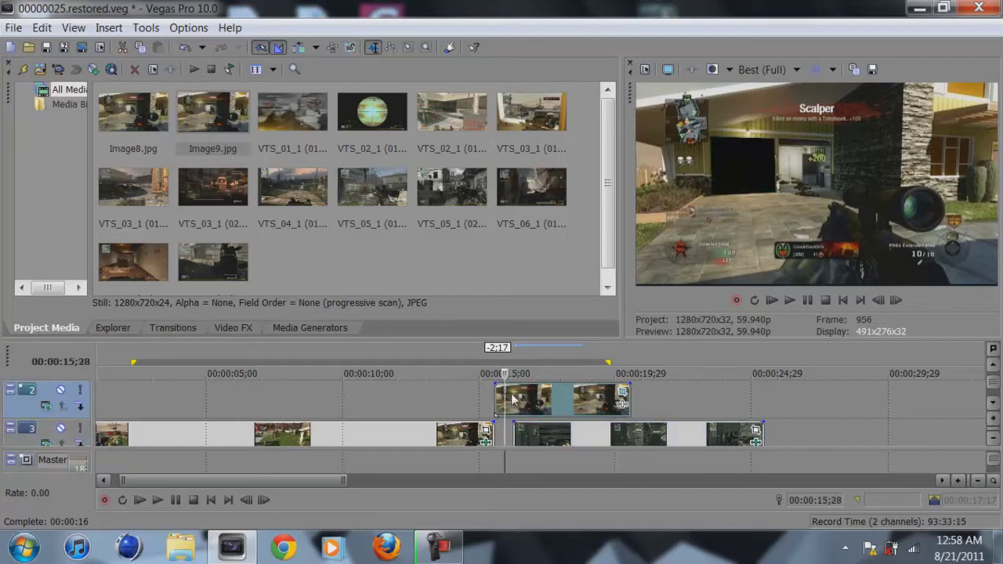
pyautogui.press('space')
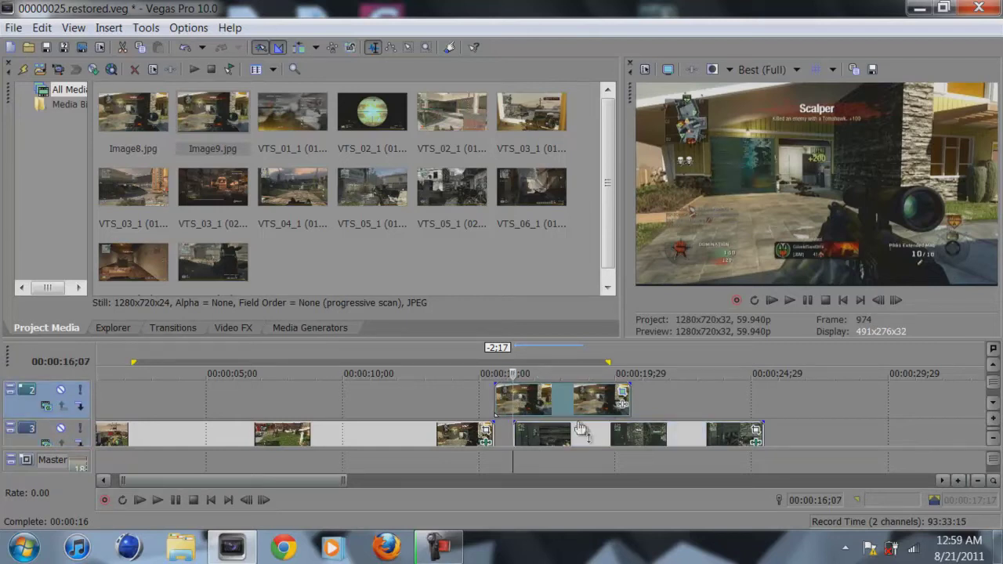
pyautogui.moveTo(587, 432); pyautogui.dragTo(661, 441)
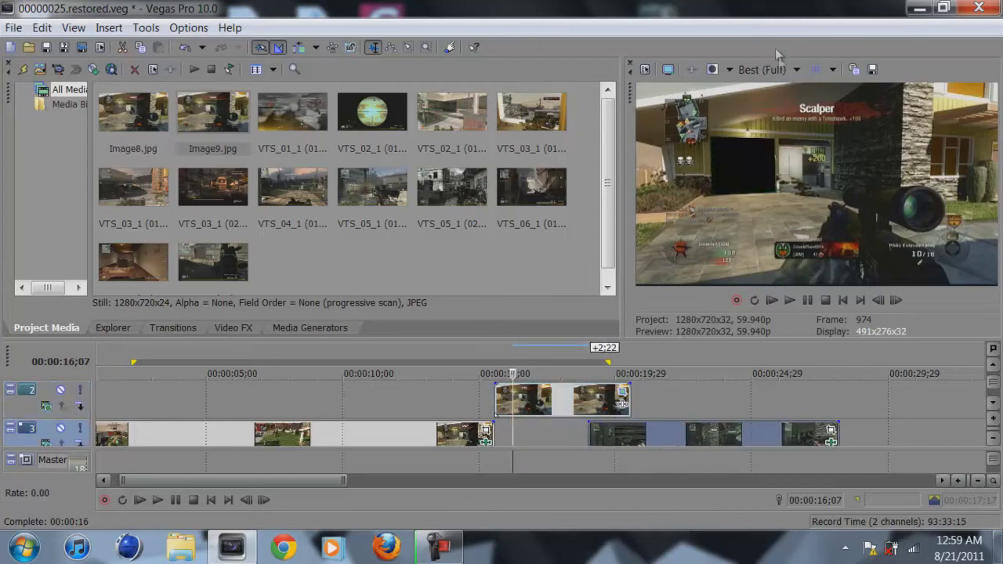
# Set the preview quality to Preview (Auto).
pyautogui.click(764, 70)
pyautogui.moveTo(794, 109)
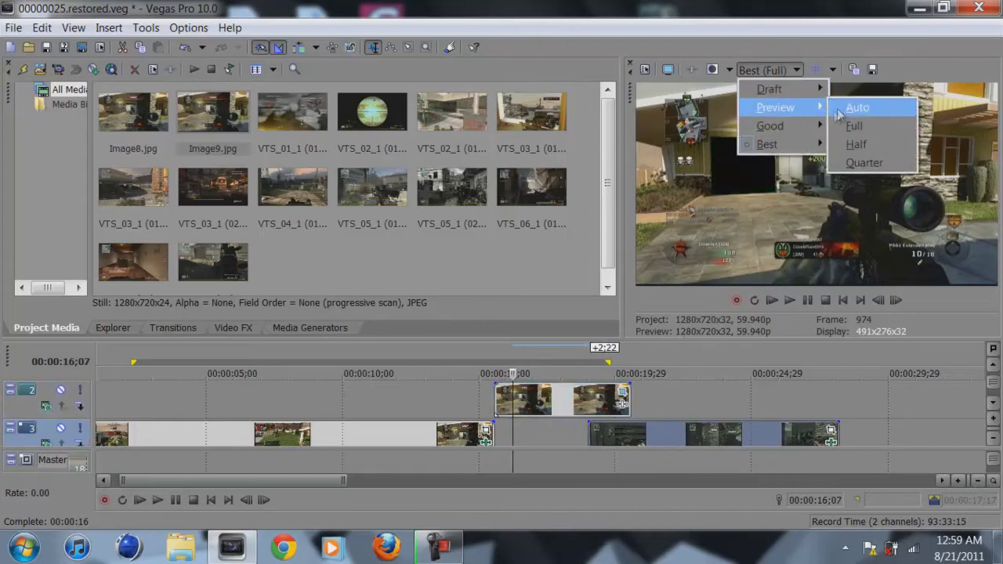
pyautogui.click(835, 110)
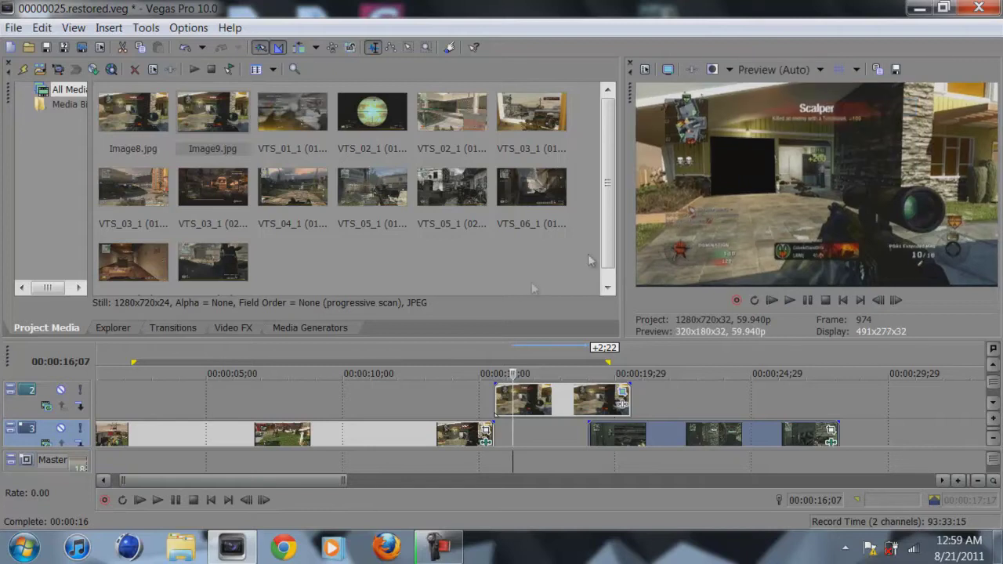
# Paste a copy of the track 2 garage-door still onto track 1 and open its Event Pan/Crop.
pyautogui.click(539, 412)
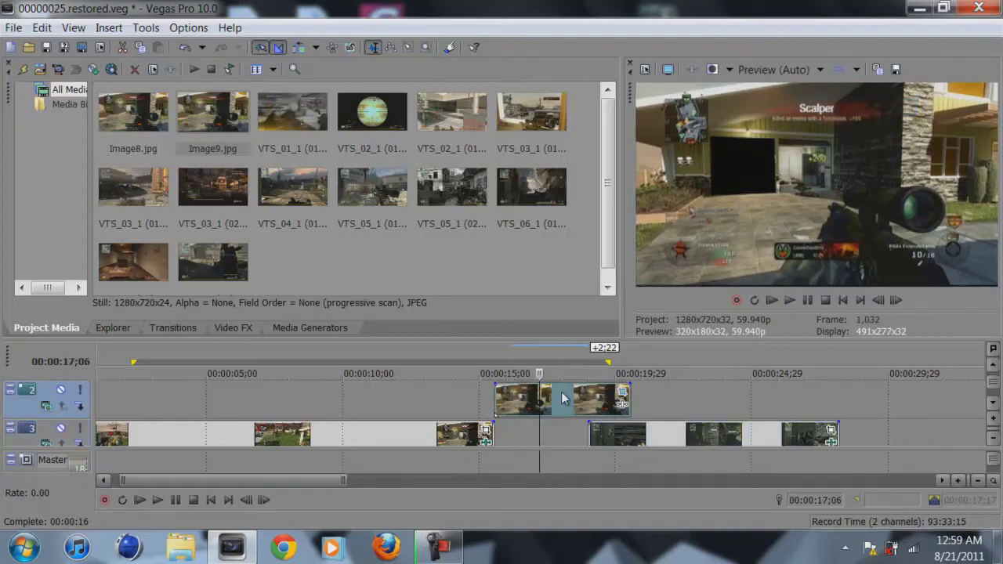
pyautogui.scroll(1, 528, 359)
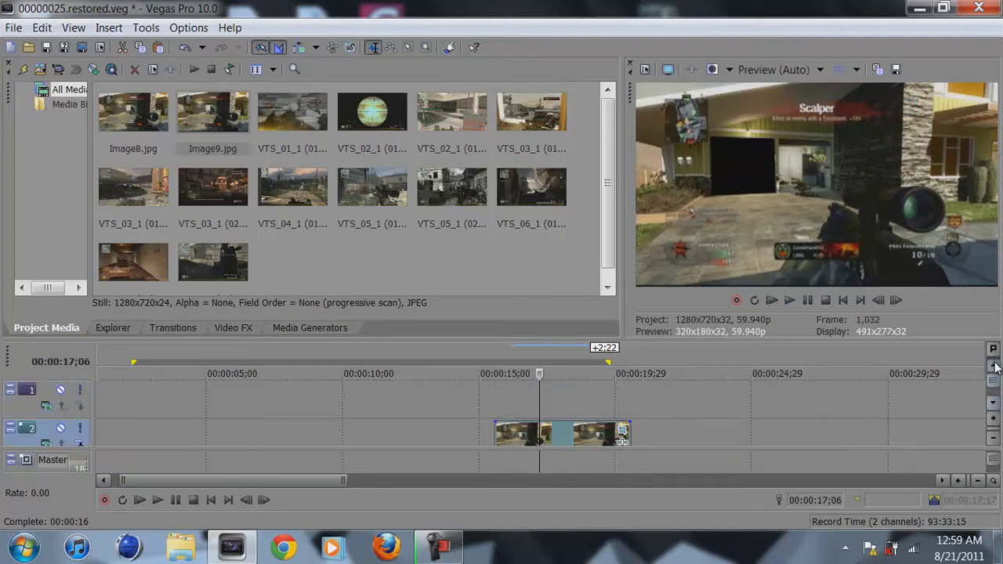
pyautogui.click(493, 402)
pyautogui.hotkey('ctrl', 'v')
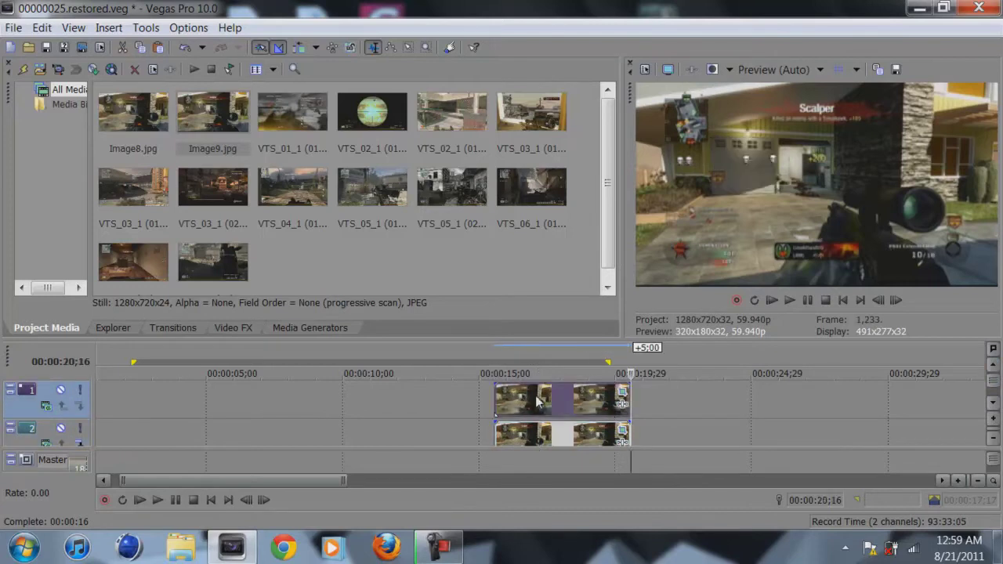
pyautogui.click(621, 391)
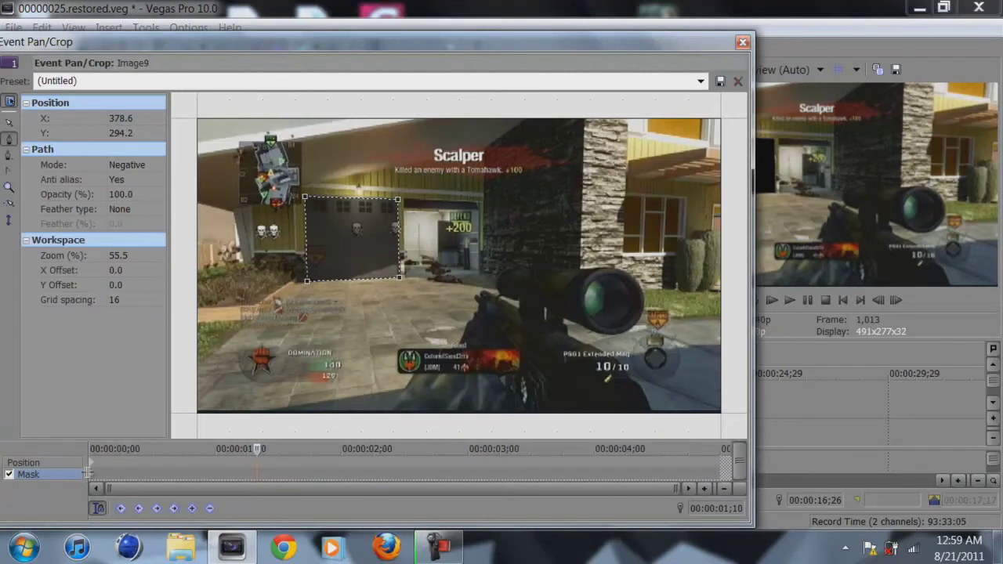
# Change the track 1 copy's mask mode to Positive at cursor 0 and preview the layered result.
pyautogui.click(91, 479)
pyautogui.click(117, 166)
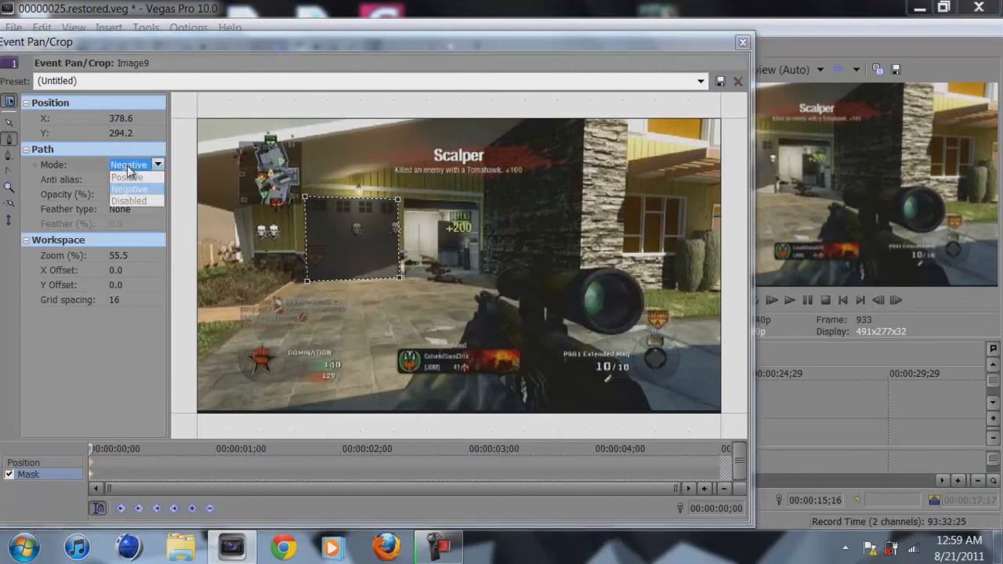
pyautogui.click(130, 177)
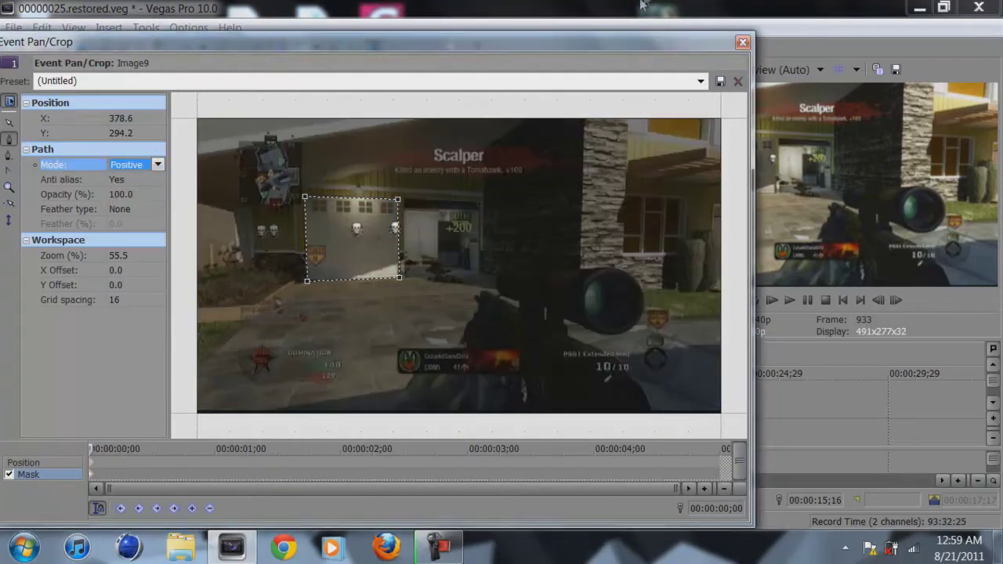
pyautogui.moveTo(625, 43); pyautogui.dragTo(258, 134)
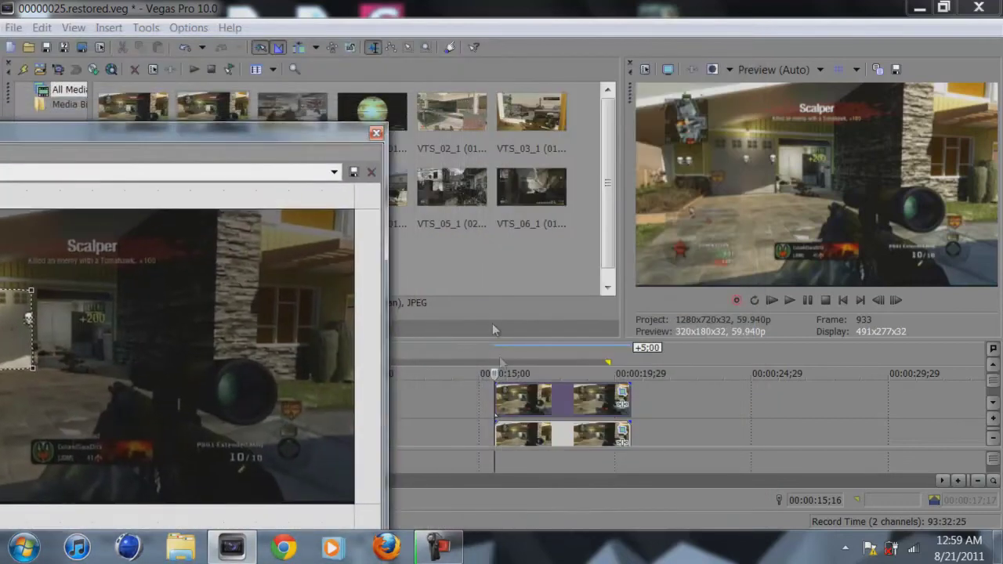
pyautogui.click(513, 397)
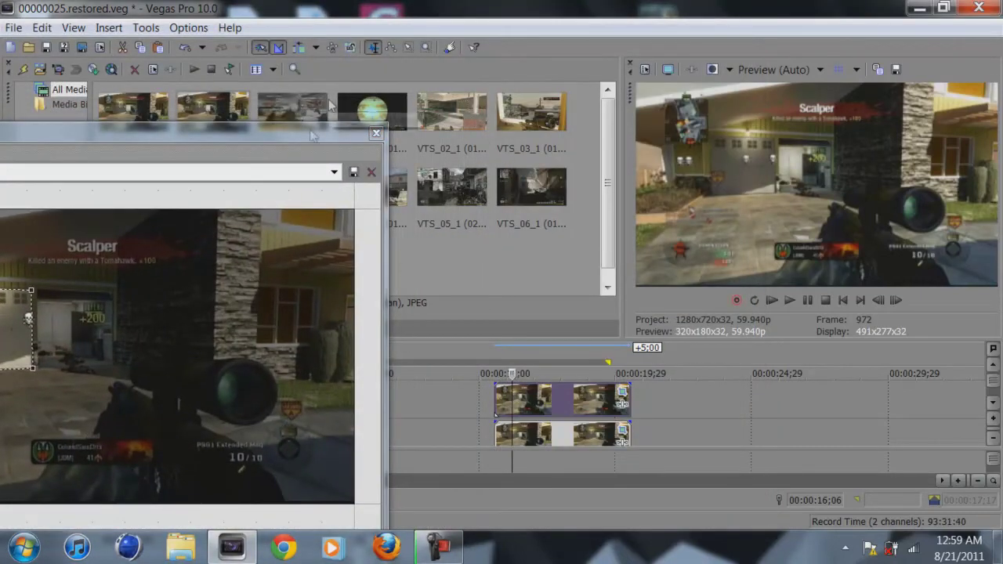
# Add a Position keyframe at 00:00:01;06 on the track 1 copy, lowering the crop frame, then close Pan/Crop.
pyautogui.moveTo(312, 138); pyautogui.dragTo(743, 17)
pyautogui.click(103, 429)
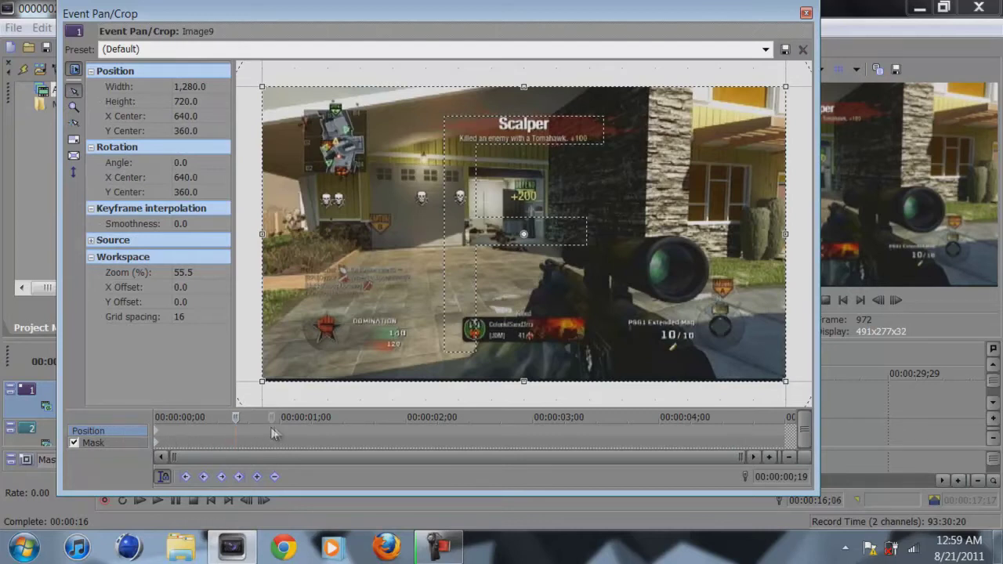
pyautogui.click(306, 424)
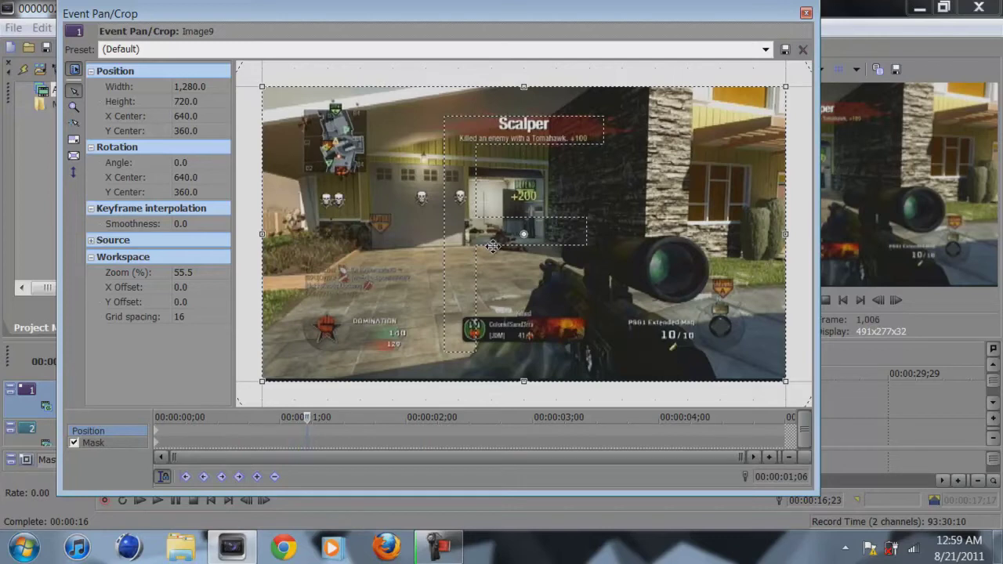
pyautogui.moveTo(621, 205); pyautogui.dragTo(652, 401)
pyautogui.click(805, 14)
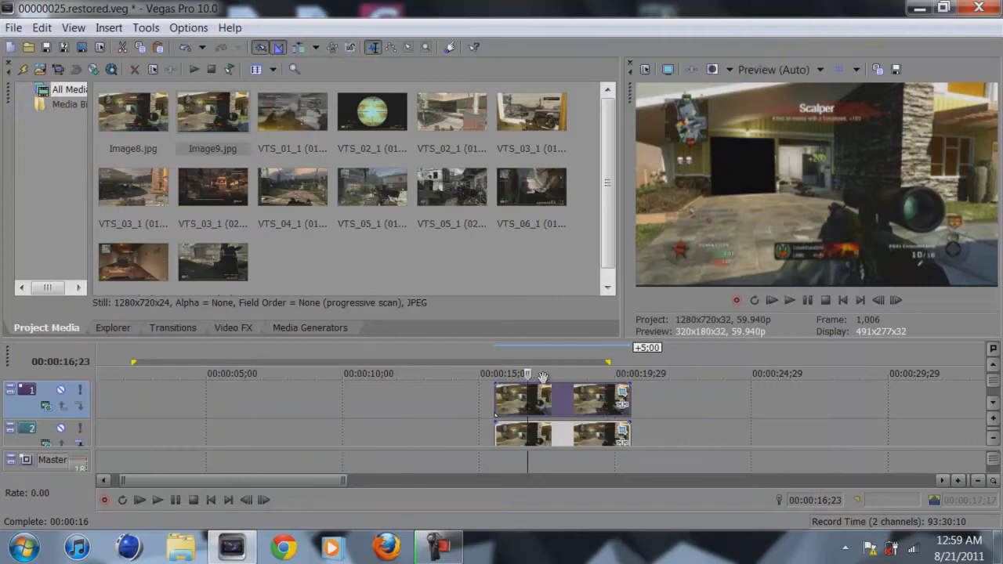
# Swap the garage freeze-frame events between tracks 1 and 2, realigning the track 1 copy at 15 s.
pyautogui.moveTo(531, 374); pyautogui.dragTo(476, 374)
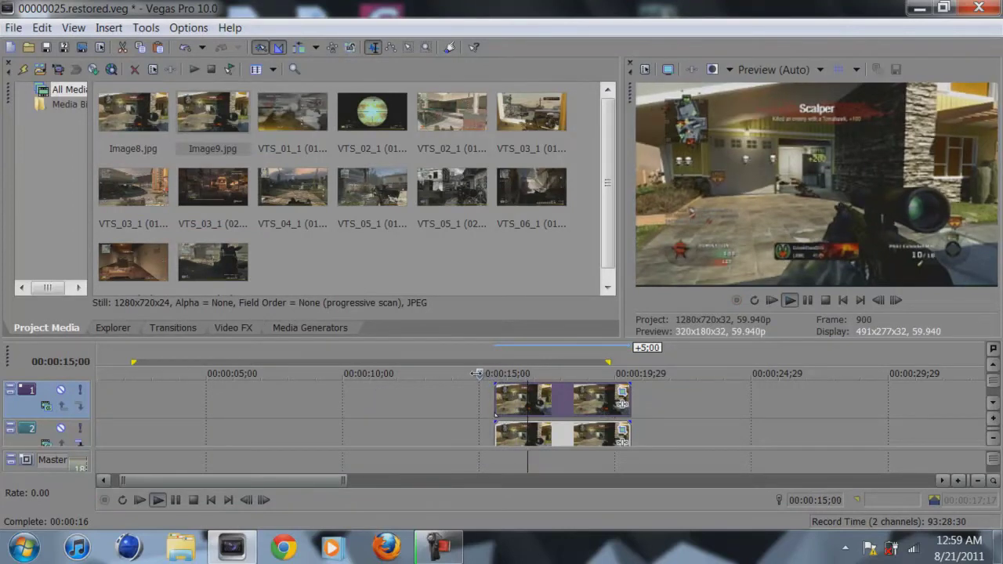
pyautogui.click(549, 442)
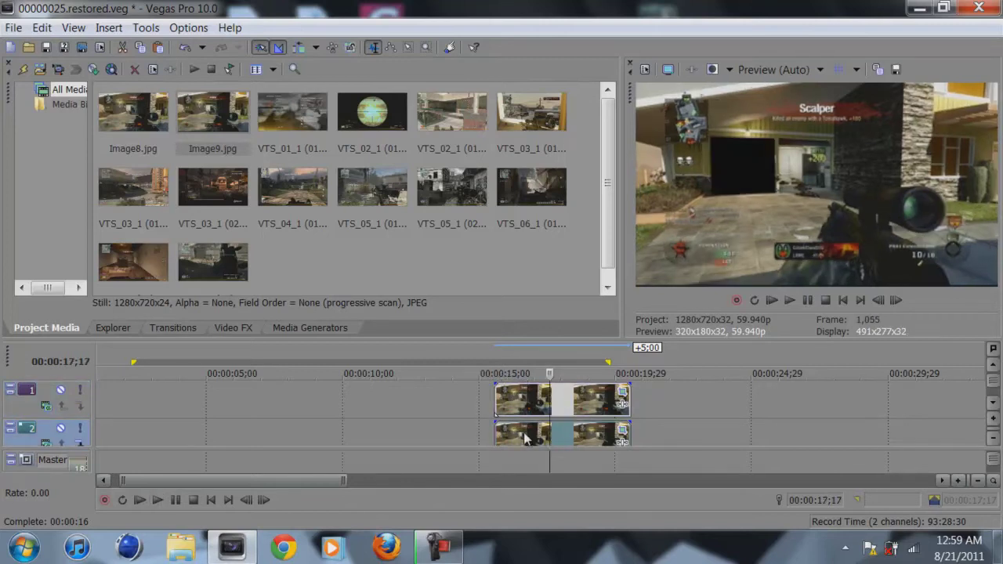
pyautogui.moveTo(523, 437); pyautogui.dragTo(704, 401)
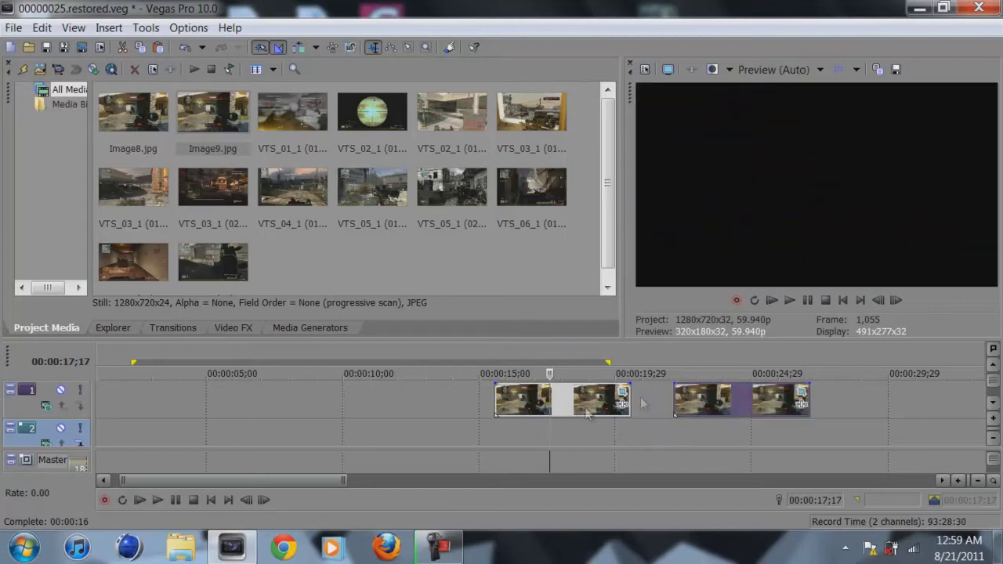
pyautogui.moveTo(530, 403); pyautogui.dragTo(528, 434)
pyautogui.click(525, 415)
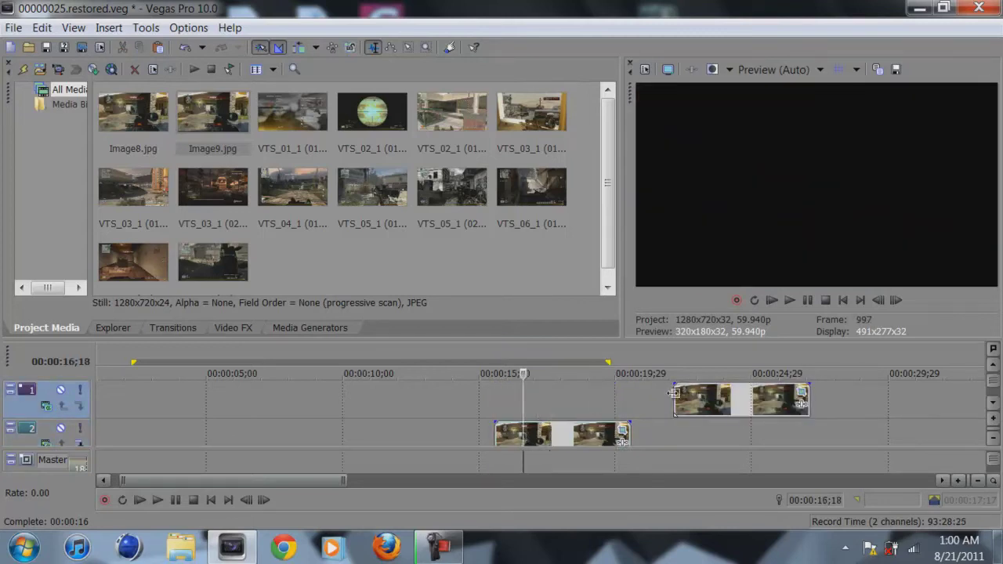
pyautogui.moveTo(720, 406); pyautogui.dragTo(519, 403)
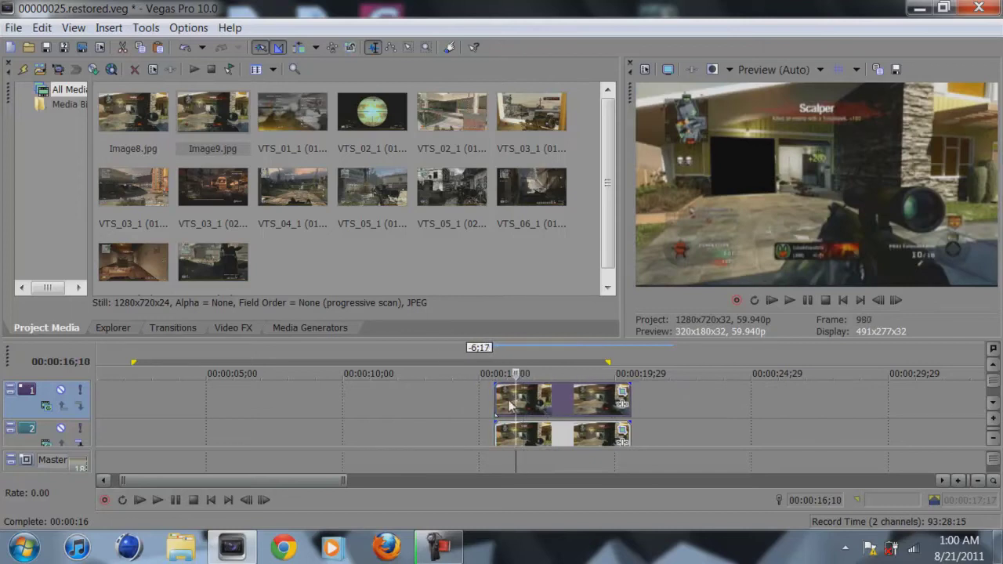
# Preview the freeze-frame section from about 00:00:15;16.
pyautogui.press('Left')
pyautogui.press('Left')
pyautogui.press('Left')
pyautogui.press('Left')
pyautogui.press('Left')
pyautogui.press('Left')
pyautogui.press('Left')
pyautogui.press('Left')
pyautogui.press('Left')
pyautogui.press('Left')
pyautogui.press('Left')
pyautogui.press('Left')
pyautogui.press('Left')
pyautogui.press('Left')
pyautogui.press('Left')
pyautogui.press('Left')
pyautogui.press('Left')
pyautogui.press('Left')
pyautogui.press('Left')
pyautogui.press('Left')
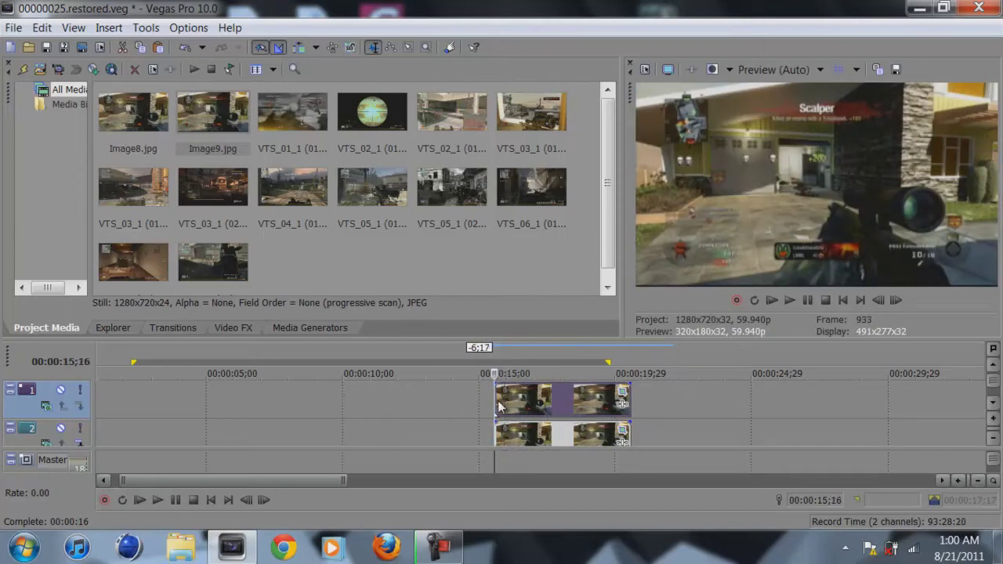
pyautogui.press('space')
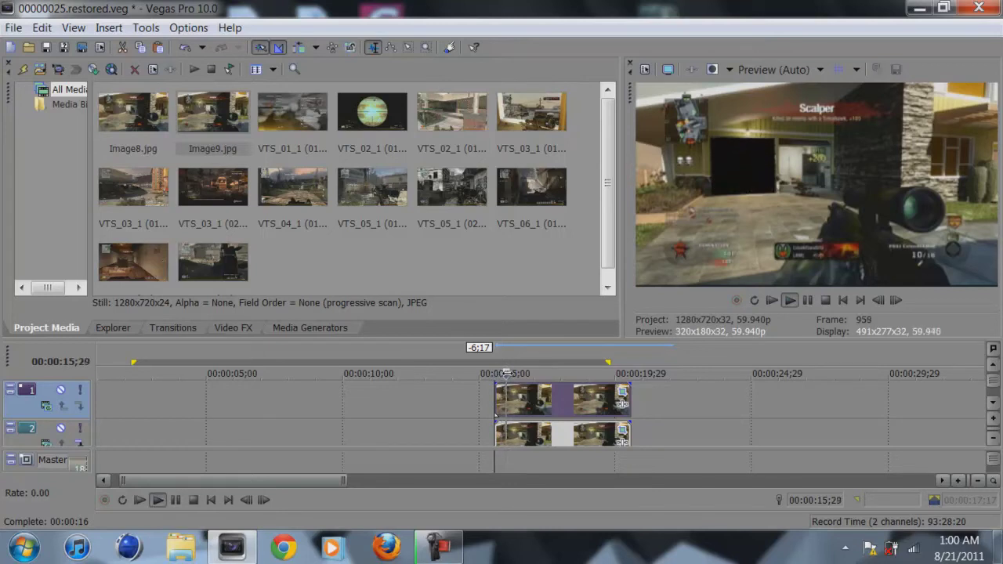
pyautogui.press('Return')
# Overlap the track 3/4 gameplay clip at about 15 s, preview it, then open Pan/Crop for track 2's still.
pyautogui.click(993, 401)
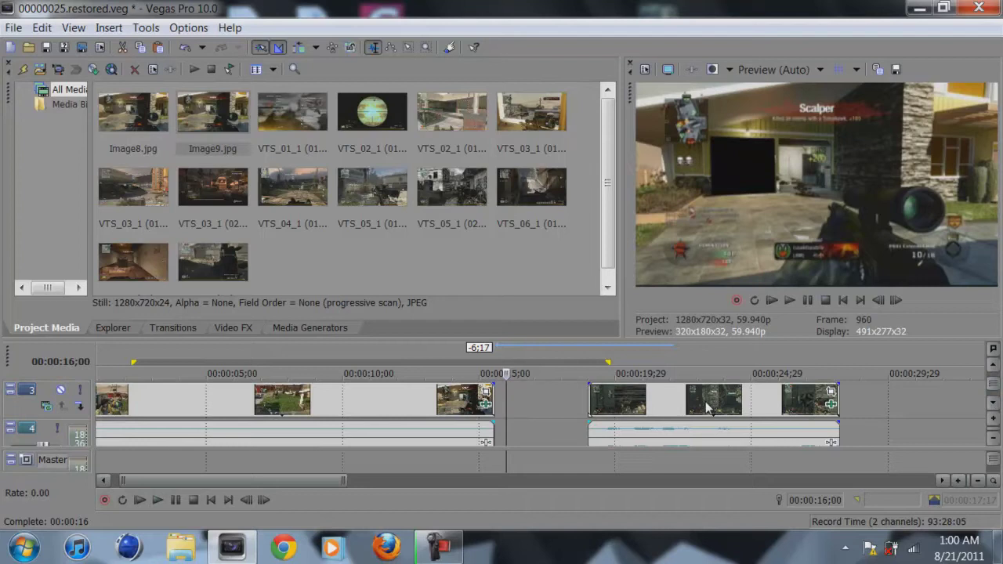
pyautogui.moveTo(707, 406); pyautogui.dragTo(610, 421)
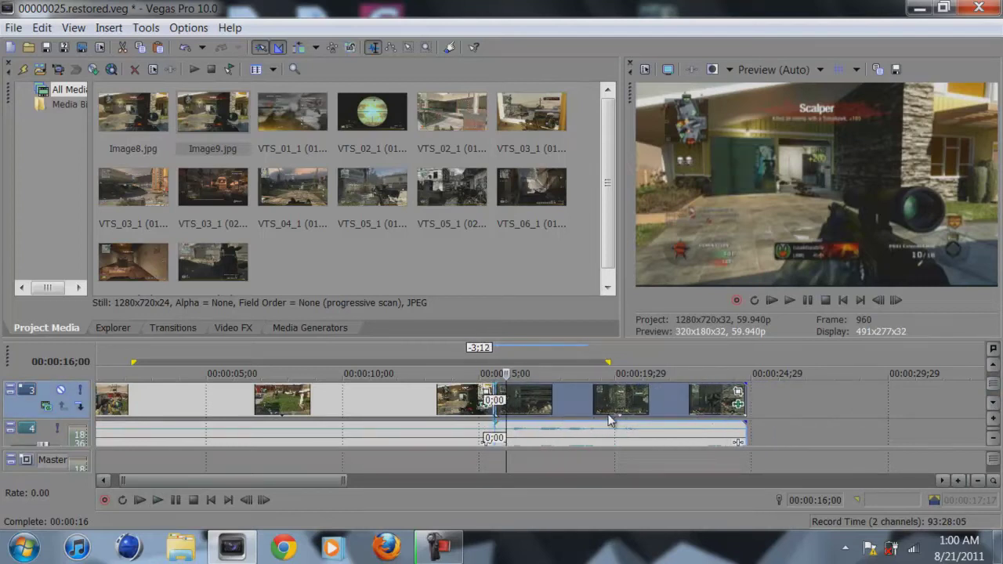
pyautogui.press('space')
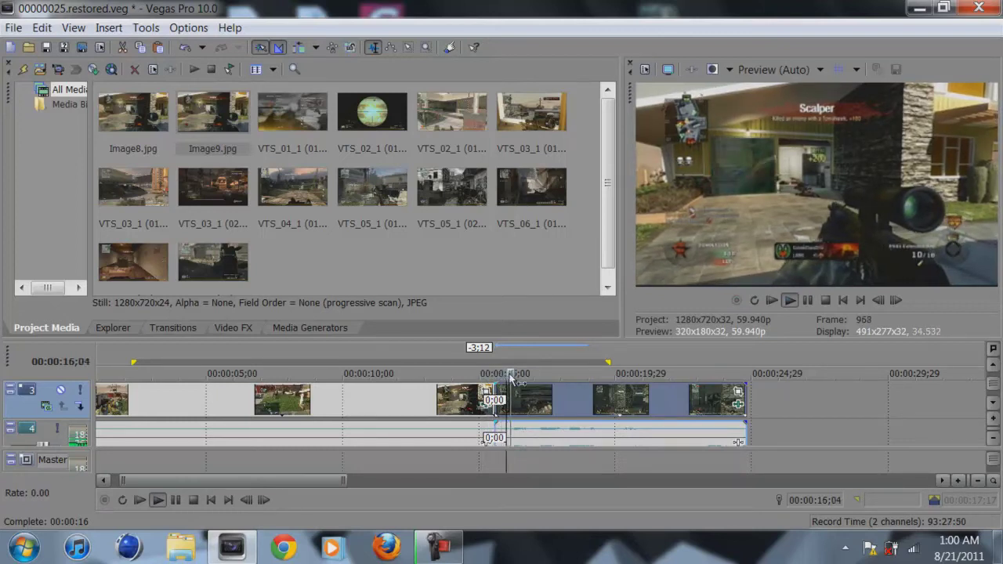
pyautogui.press('space')
pyautogui.click(992, 365)
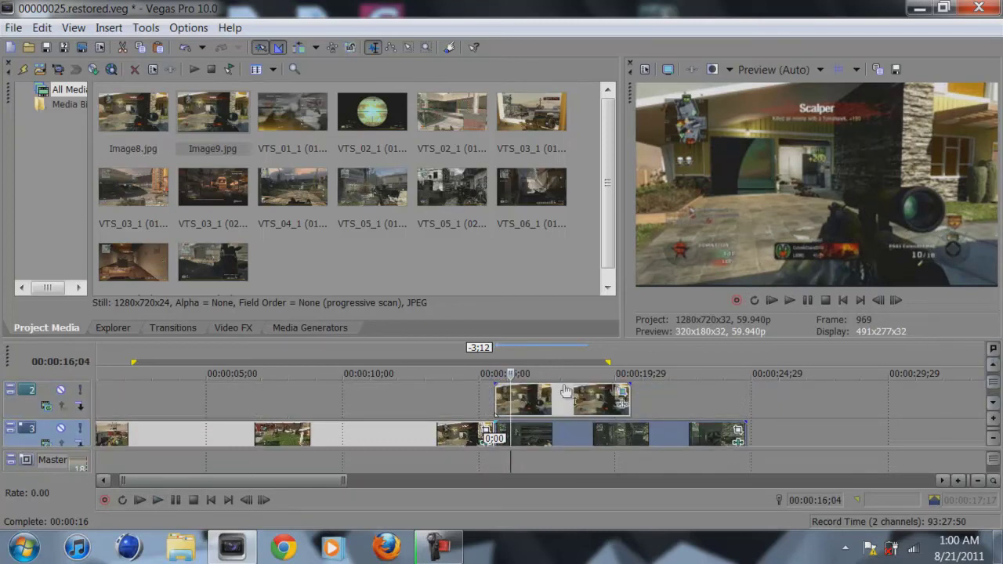
pyautogui.click(622, 394)
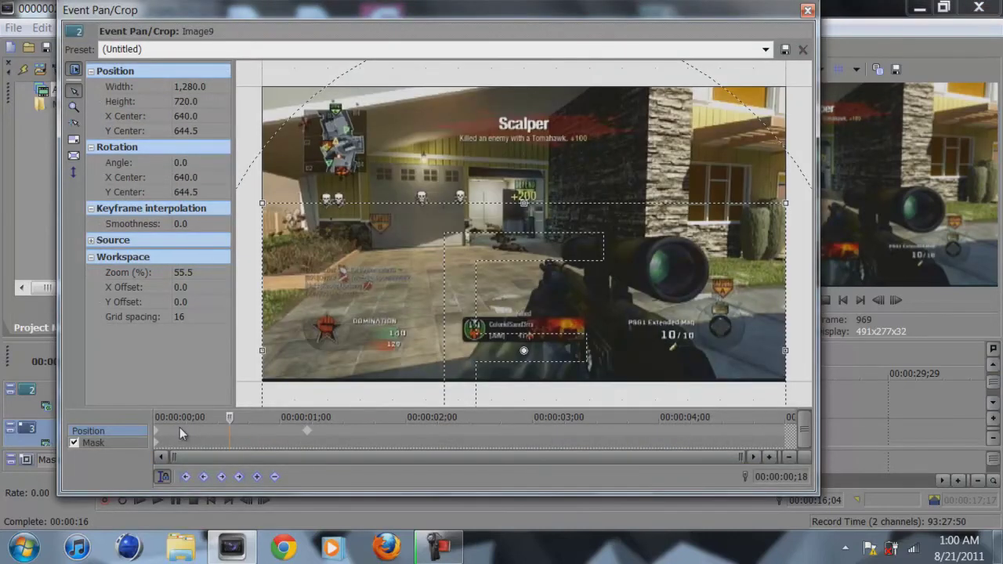
# Open Event Pan/Crop for the masked freeze frame and switch from Mask to Position.
pyautogui.click(807, 12)
pyautogui.scroll(1, 622, 398)
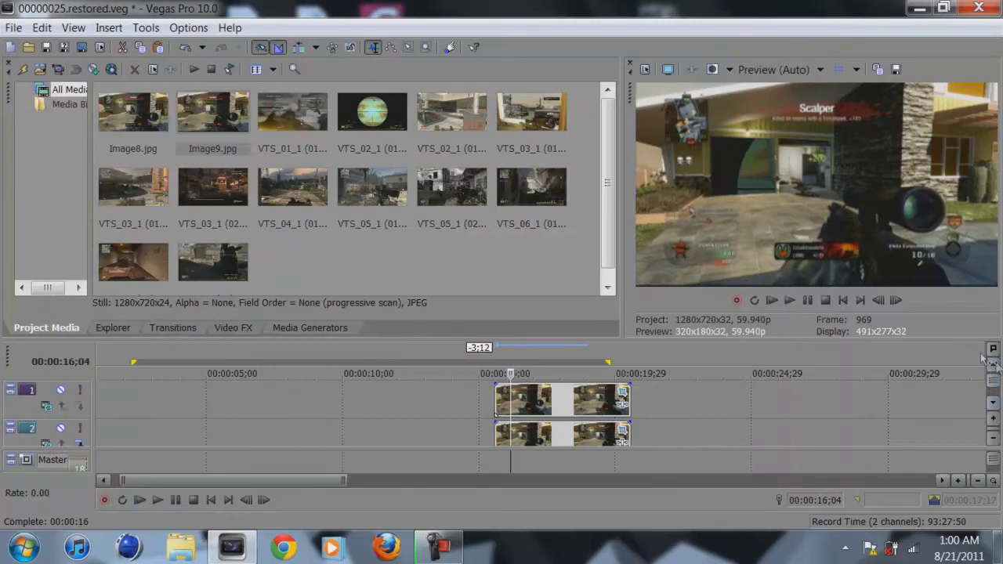
pyautogui.click(622, 395)
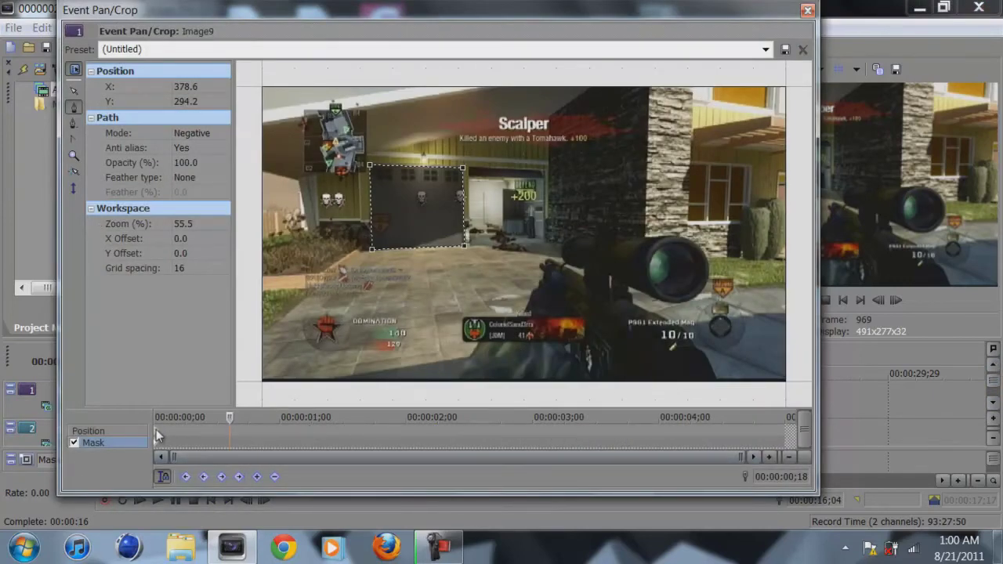
pyautogui.click(156, 431)
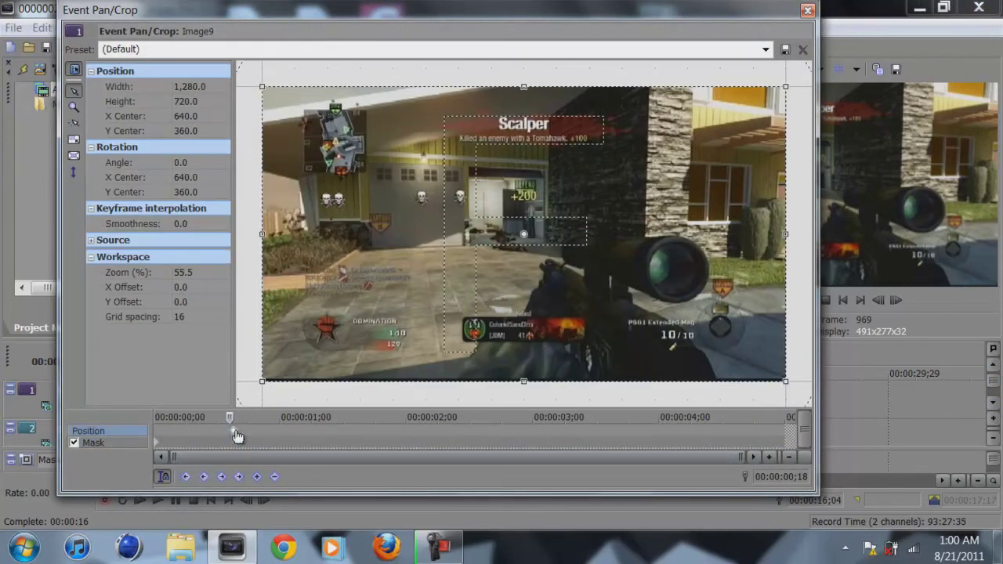
# At 00:00:01;08, zoom the crop to 174.3×98.0 centred at 378.0, 297.8 on the garage door.
pyautogui.click(235, 433)
pyautogui.click(313, 433)
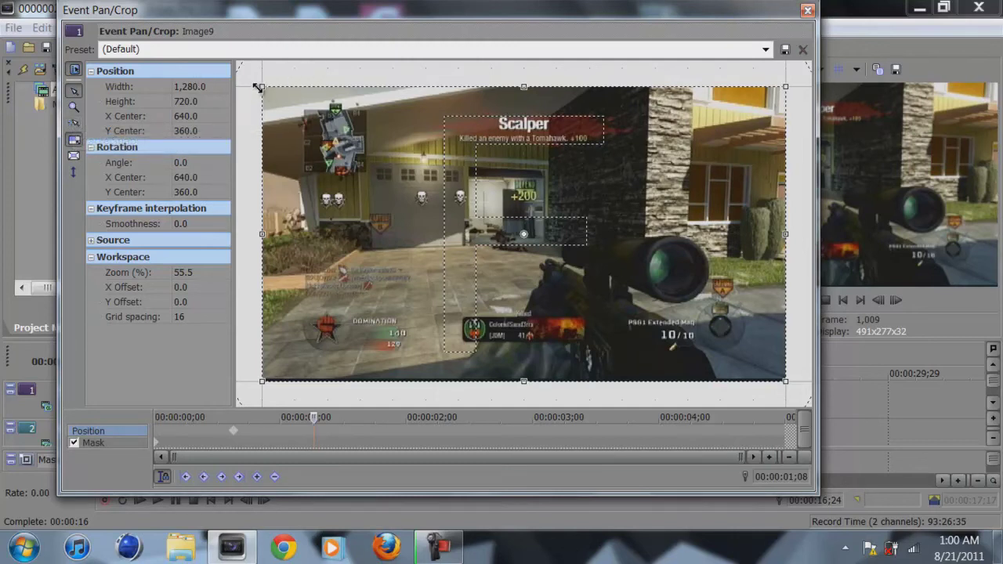
pyautogui.moveTo(259, 88); pyautogui.dragTo(286, 118)
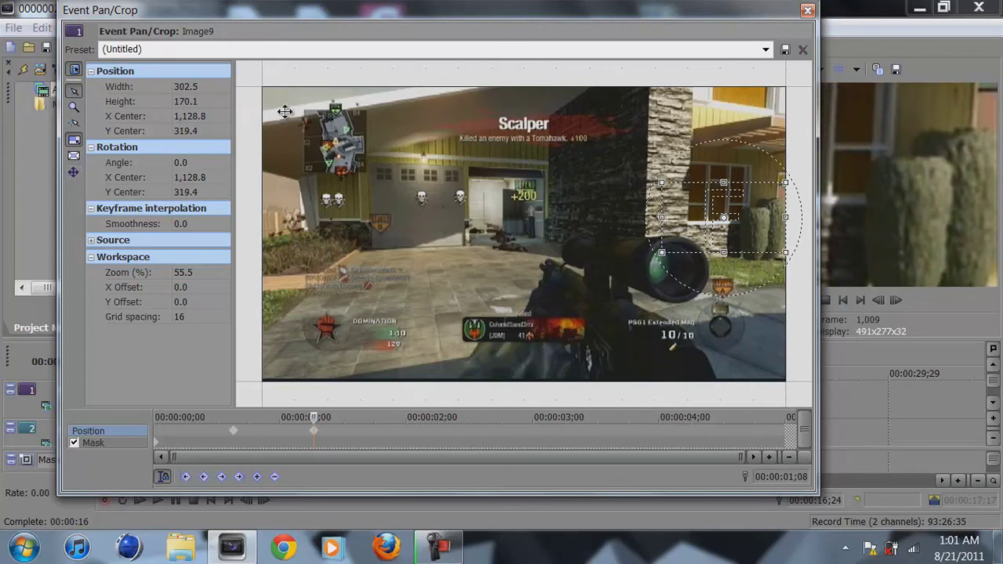
pyautogui.moveTo(285, 112); pyautogui.dragTo(284, 112)
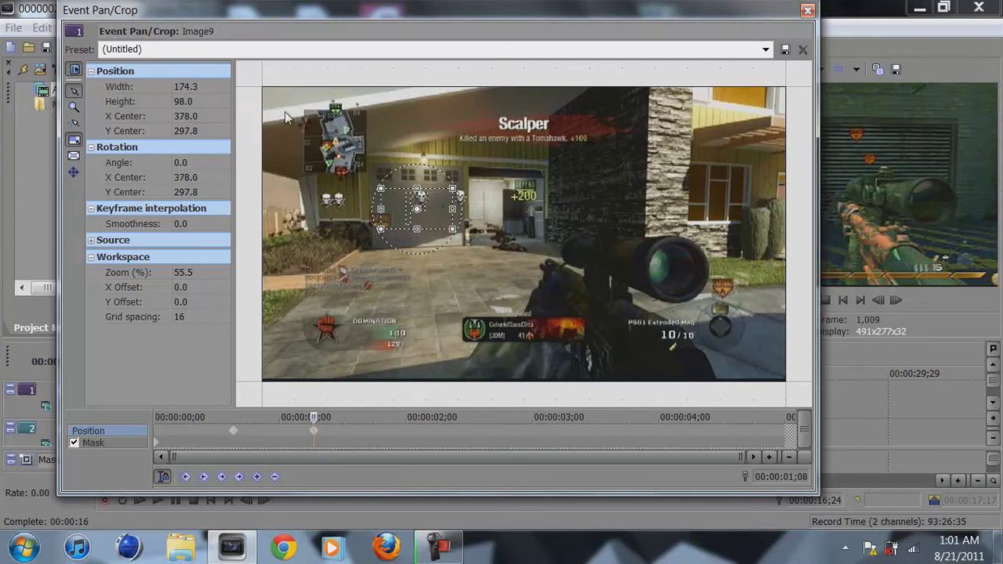
pyautogui.hotkey('alt', 'F4')
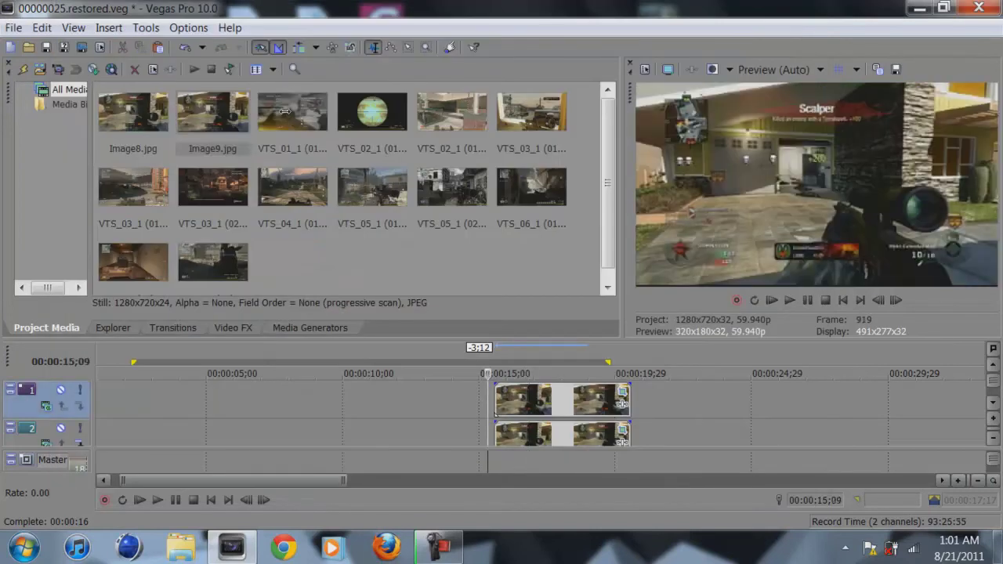
pyautogui.press('space')
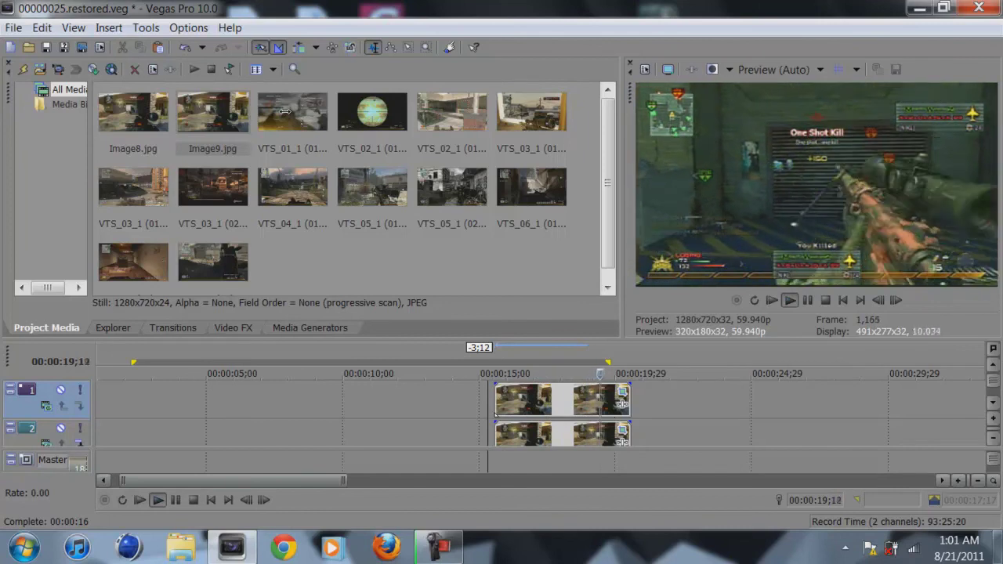
pyautogui.hotkey('ctrl', 'r')
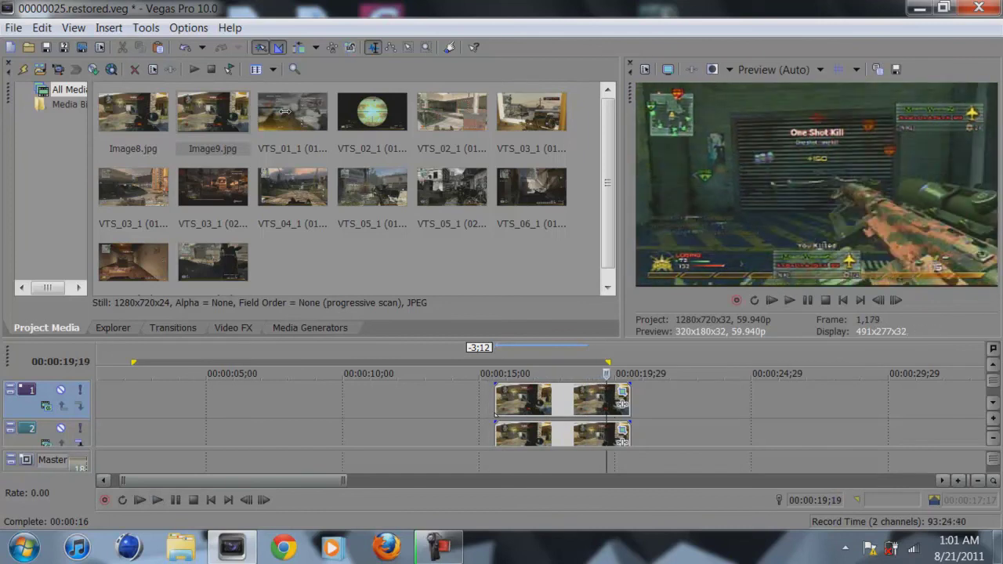